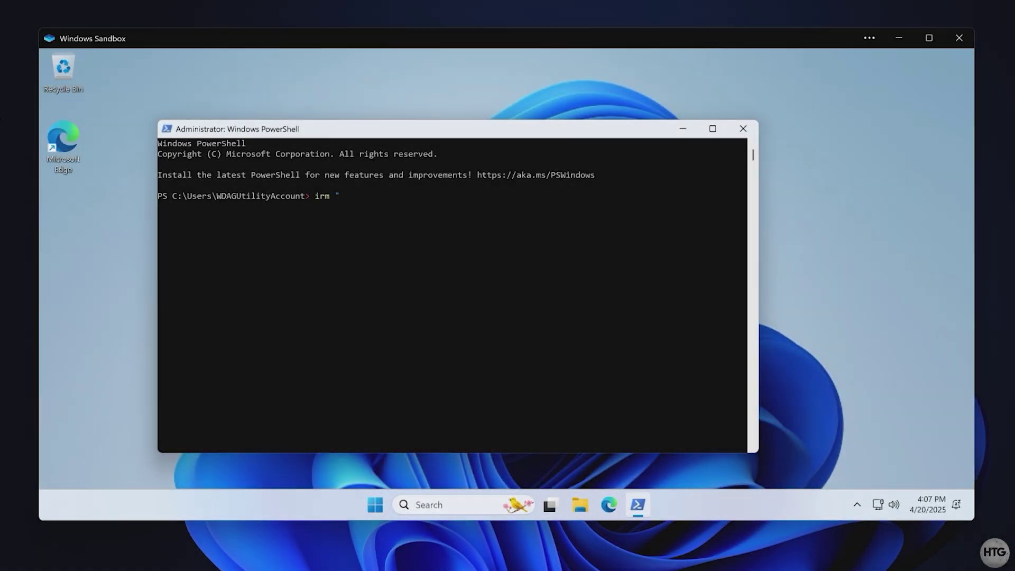
type("https://c")
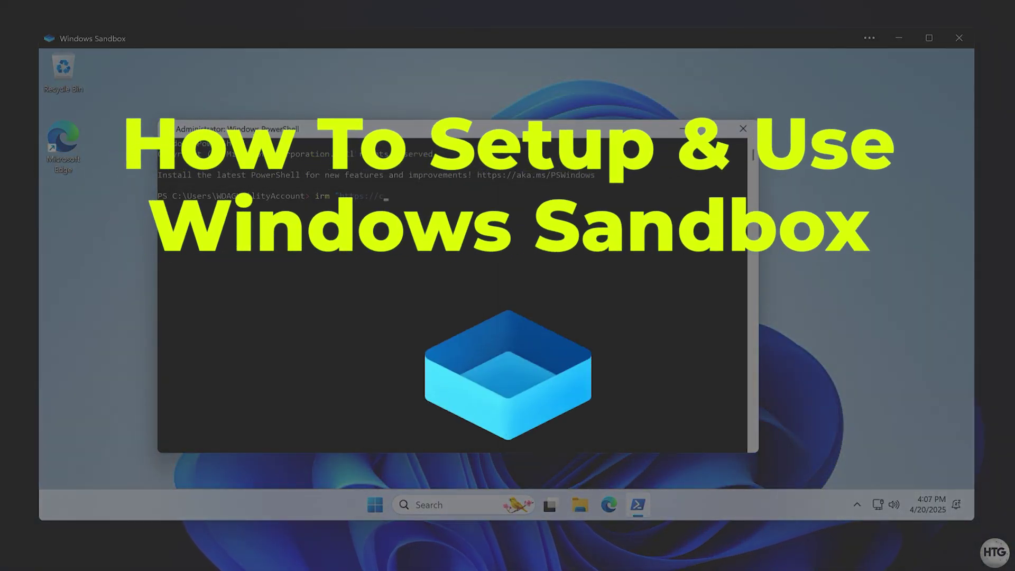
type("hristitus.com/win")
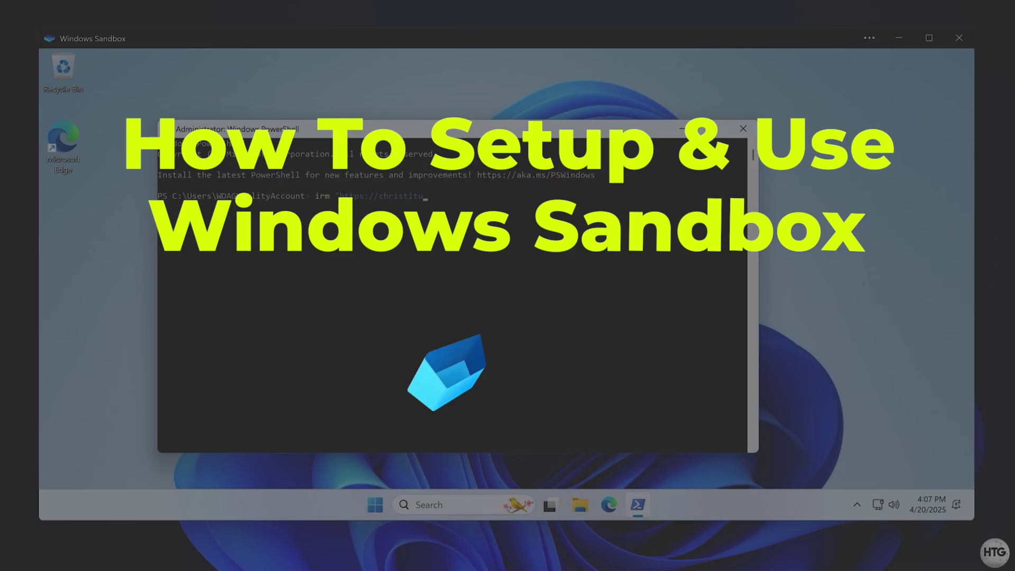
type("\"")
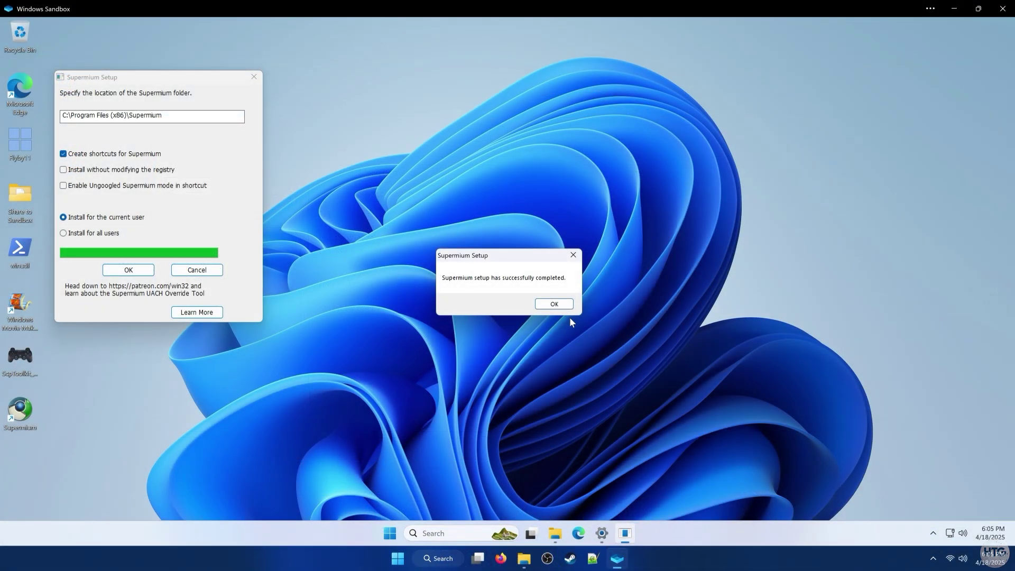
left_click(555, 304)
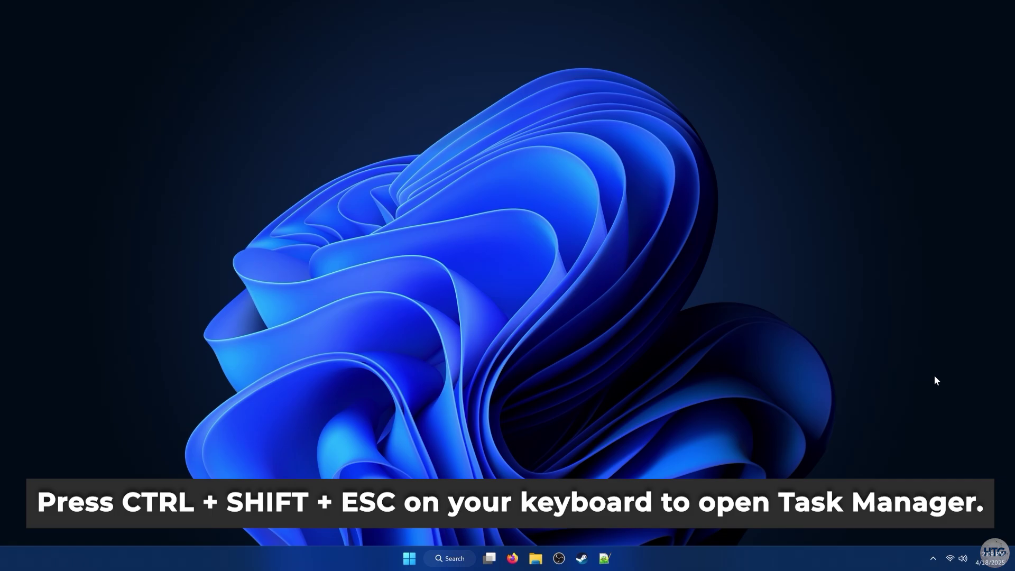
key("ctrl+shift+Escape")
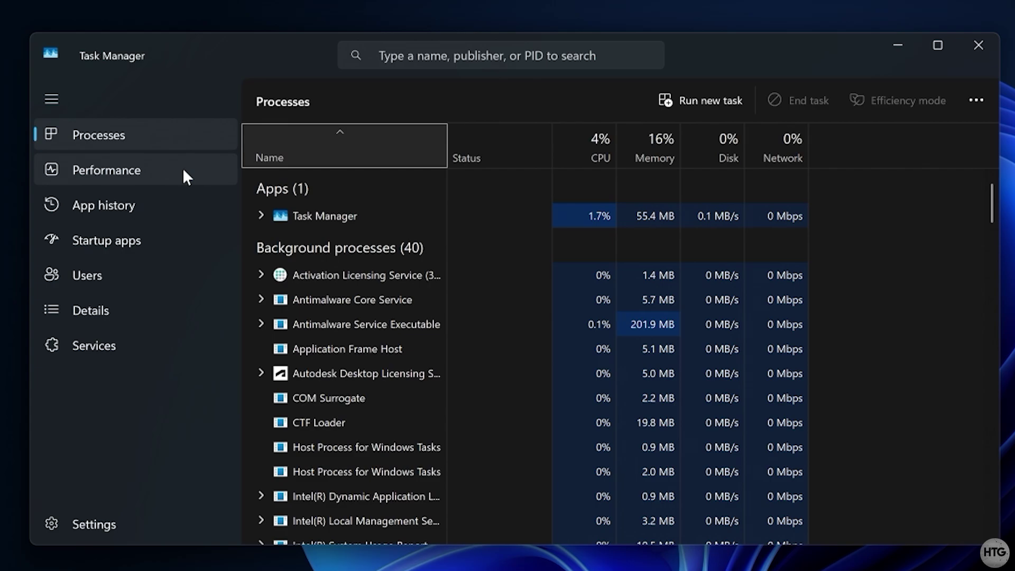
left_click(184, 170)
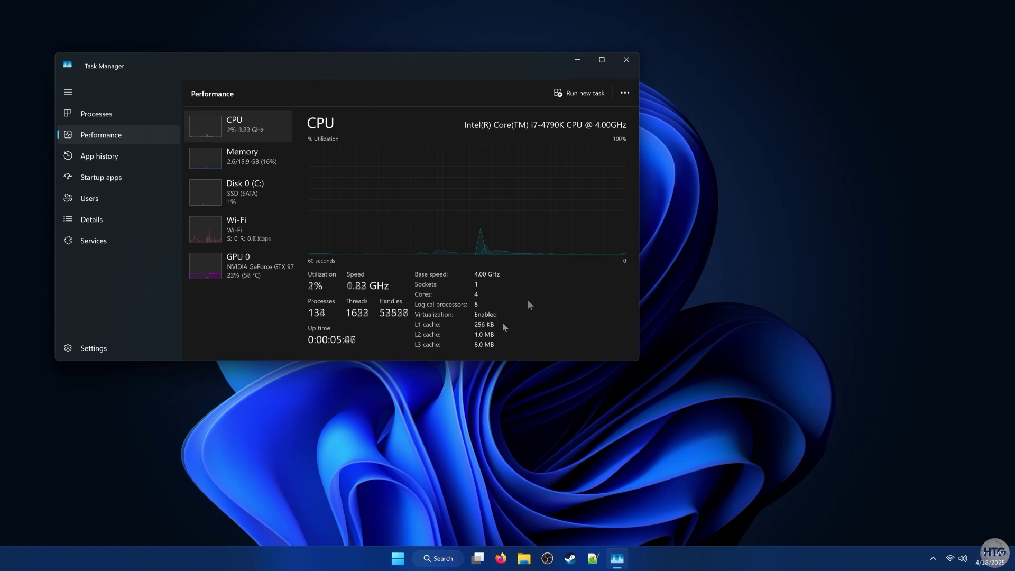
left_click(627, 60)
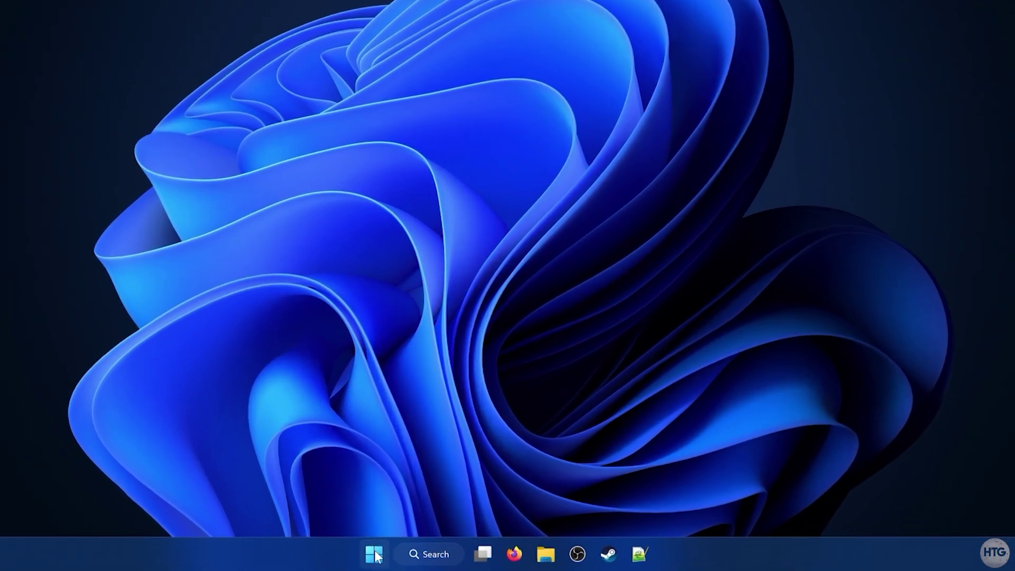
- Check Settings > System > About, confirming the device runs Windows 11 Pro
left_click(375, 553)
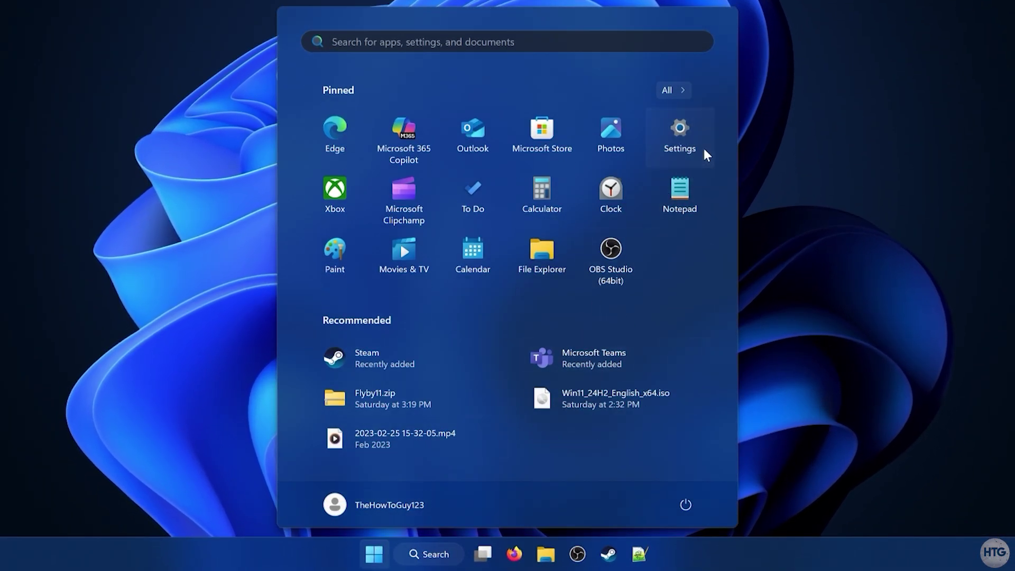
left_click(704, 151)
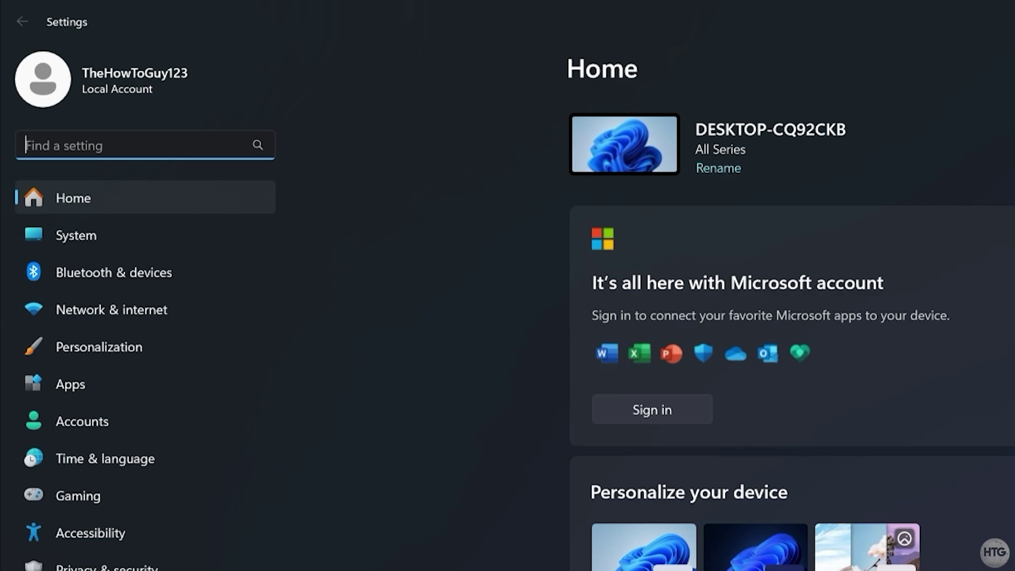
left_click(208, 236)
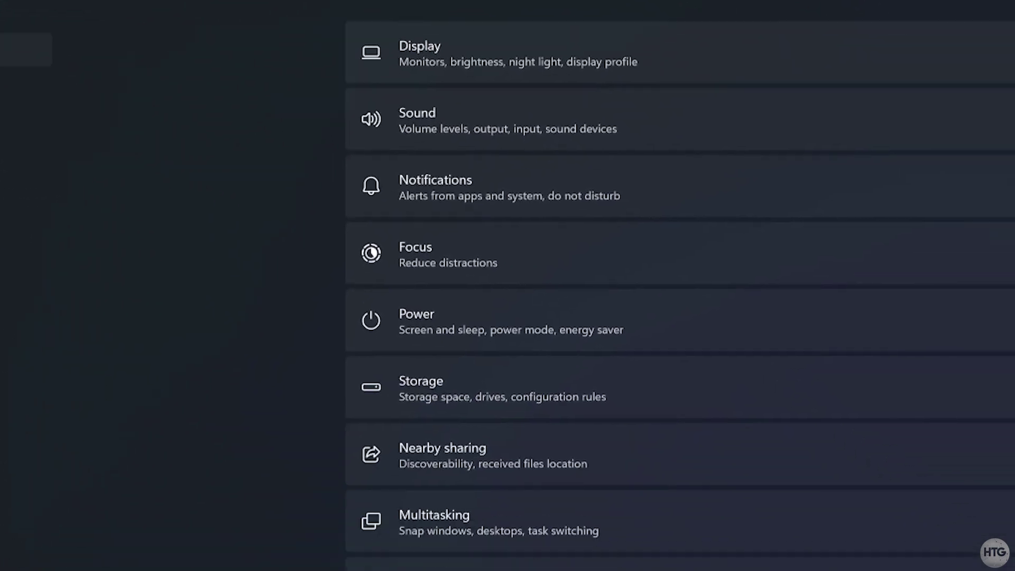
scroll(507, 264, "down", 15)
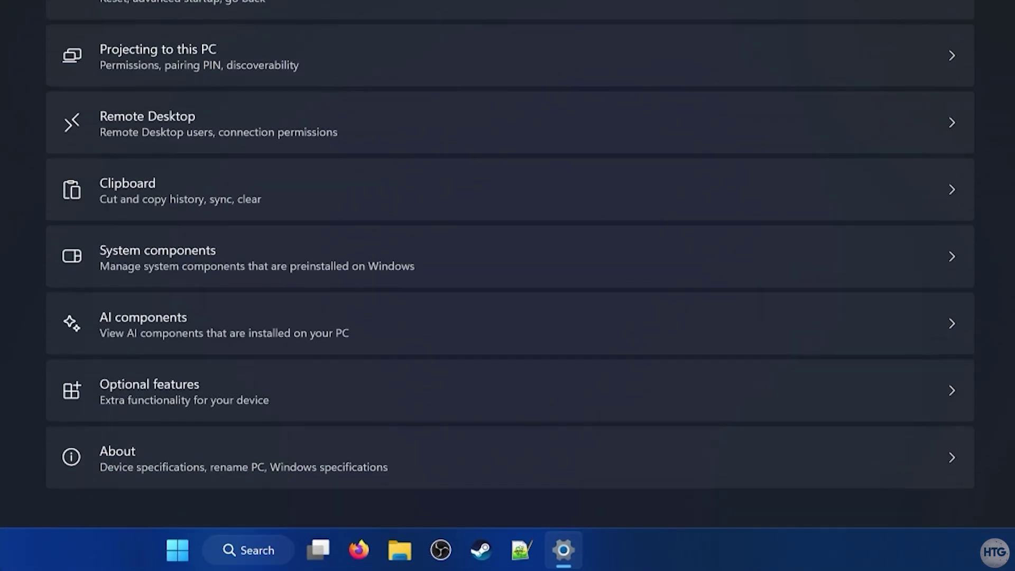
left_click(538, 474)
scroll(539, 476, "down", 5)
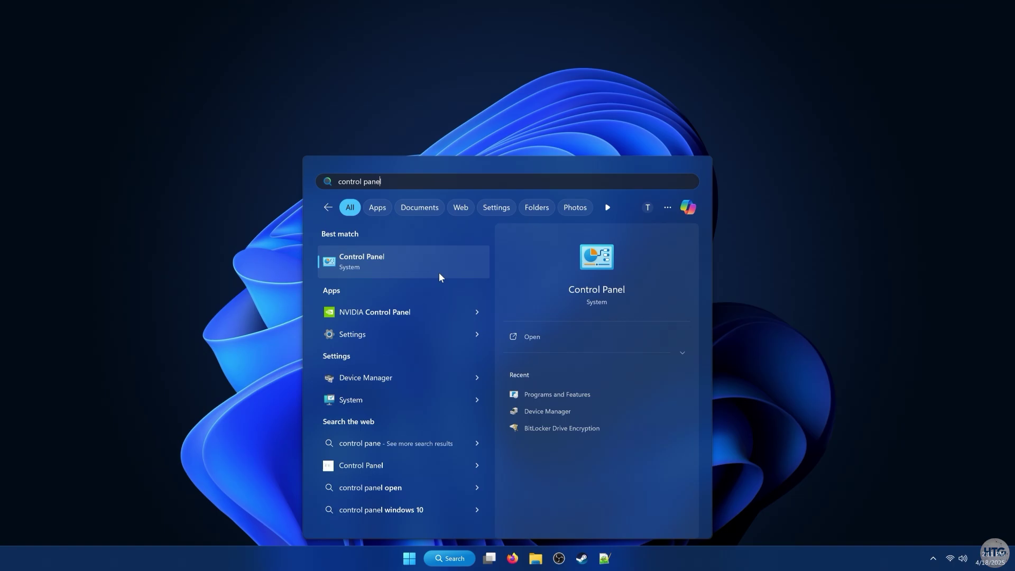
- Enable the Windows Sandbox optional feature via Control Panel's Windows Features, then restart the PC
left_click(438, 271)
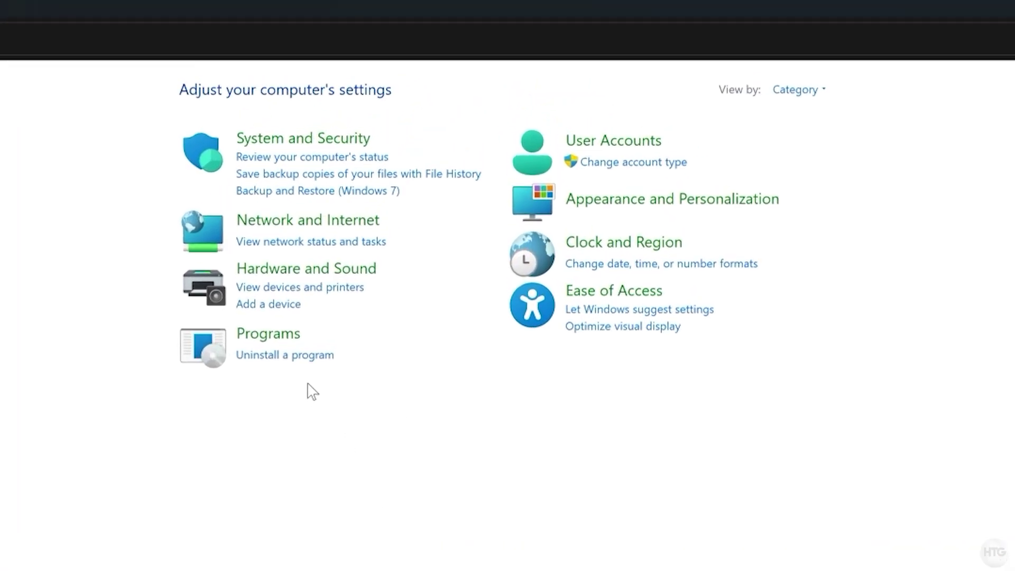
left_click(277, 339)
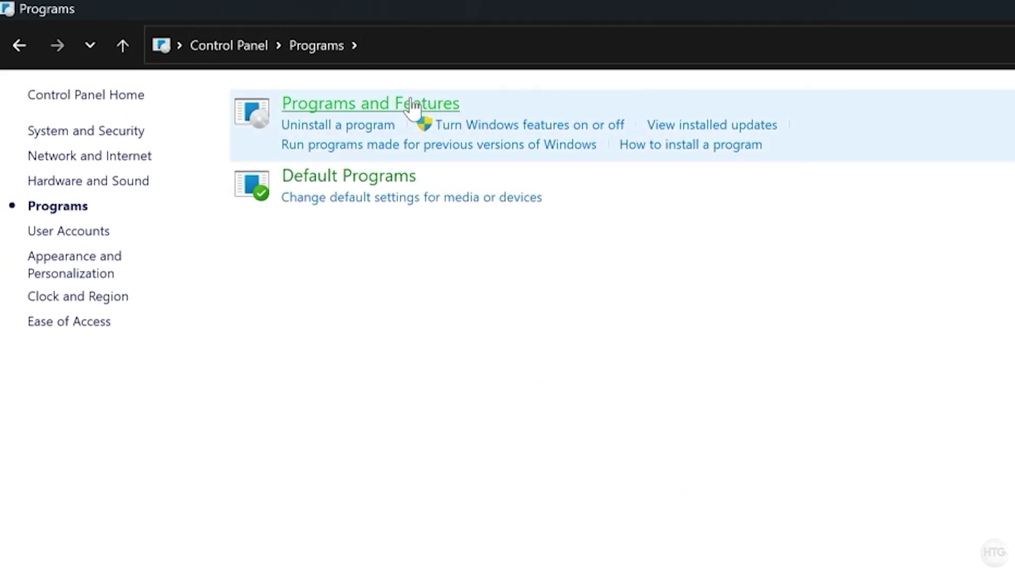
left_click(412, 103)
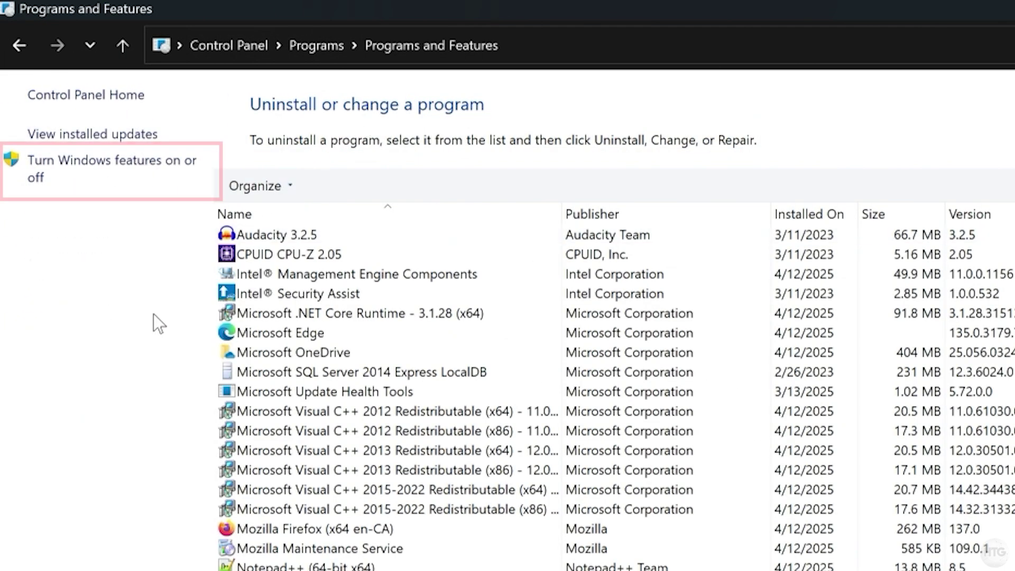
left_click(139, 172)
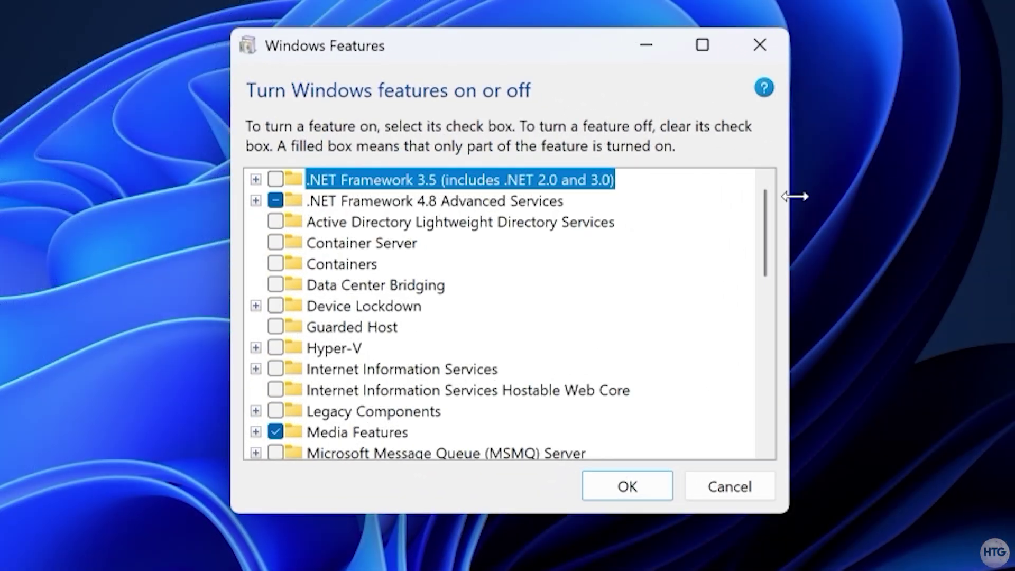
left_click_drag(764, 216, 764, 394)
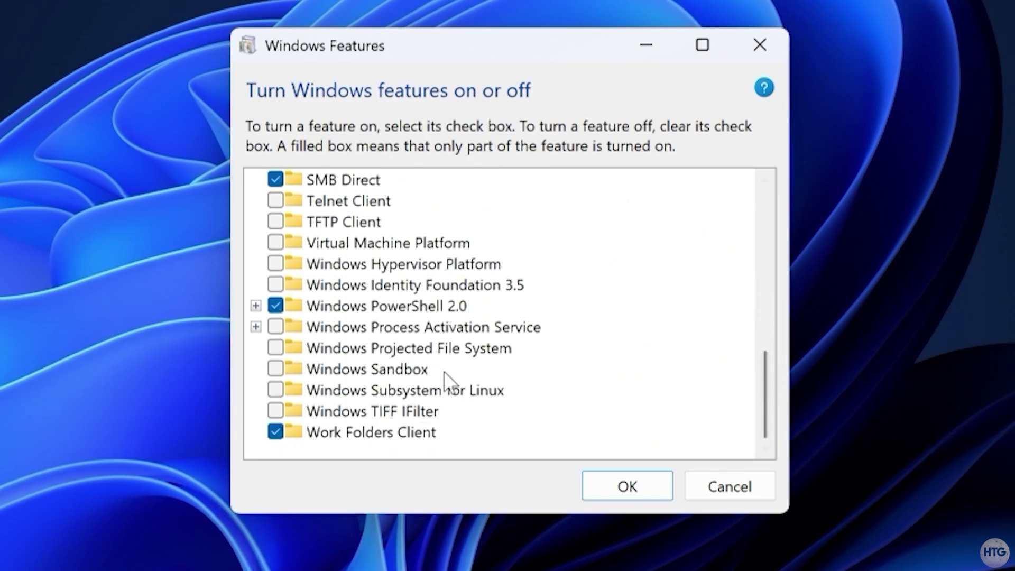
left_click(423, 369)
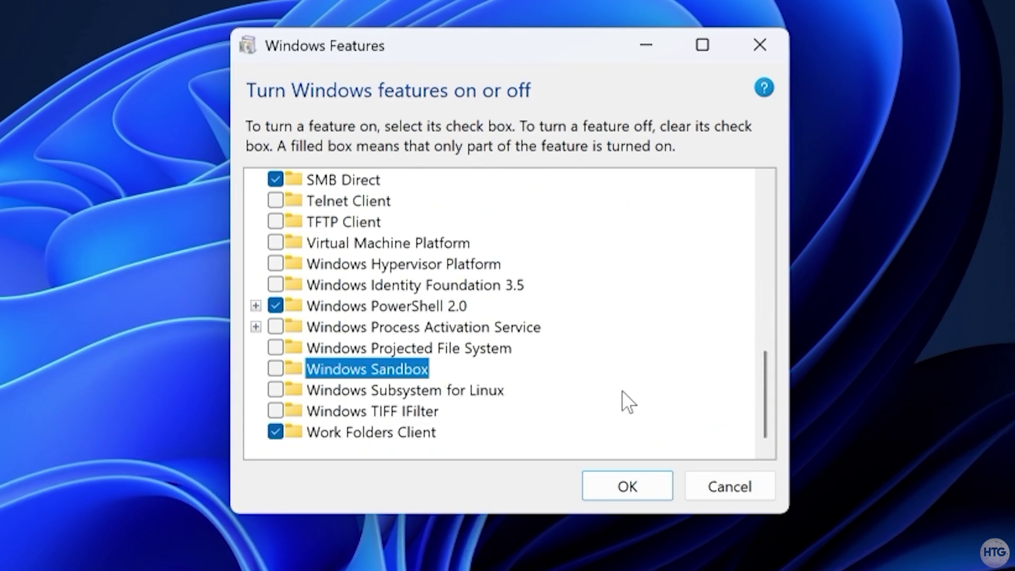
left_click(275, 368)
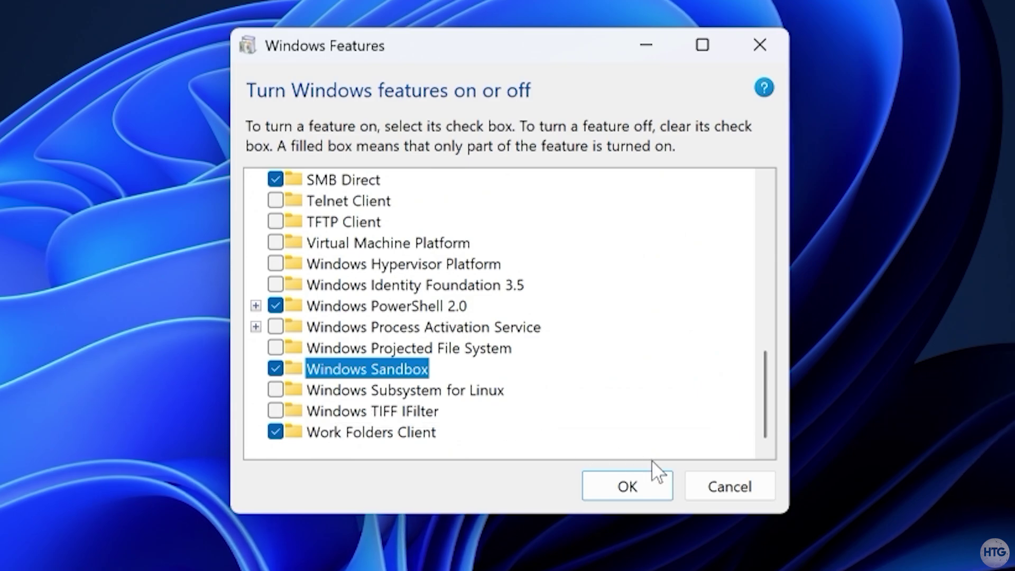
left_click(658, 490)
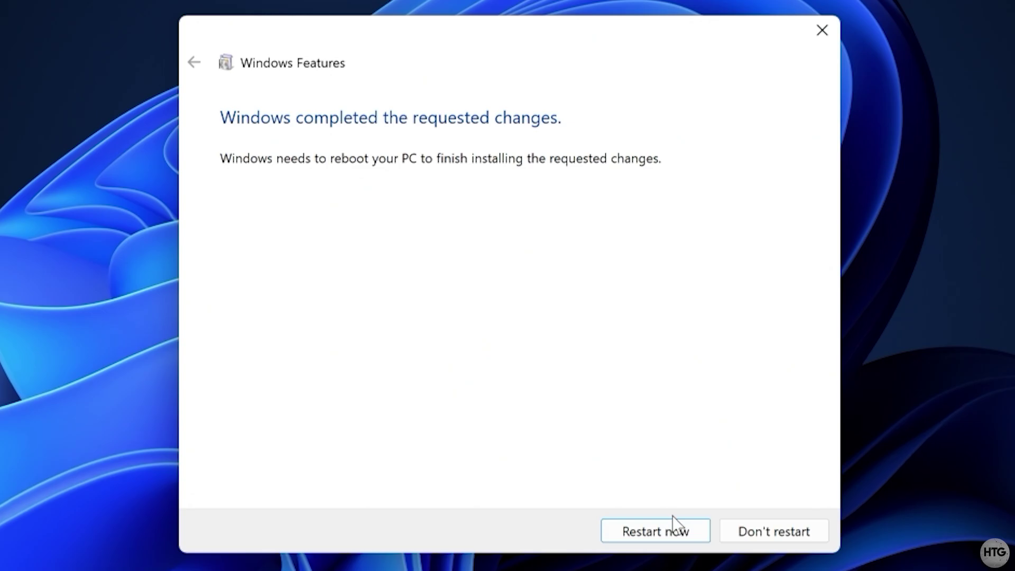
left_click(655, 531)
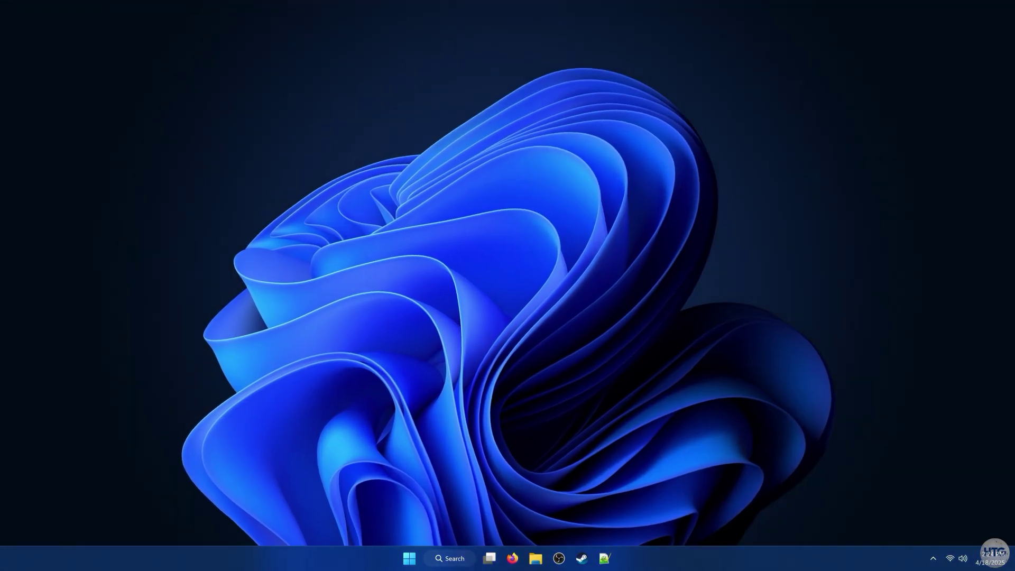
- Search the Start menu for 'sandbox' and launch Windows Sandbox
left_click(409, 558)
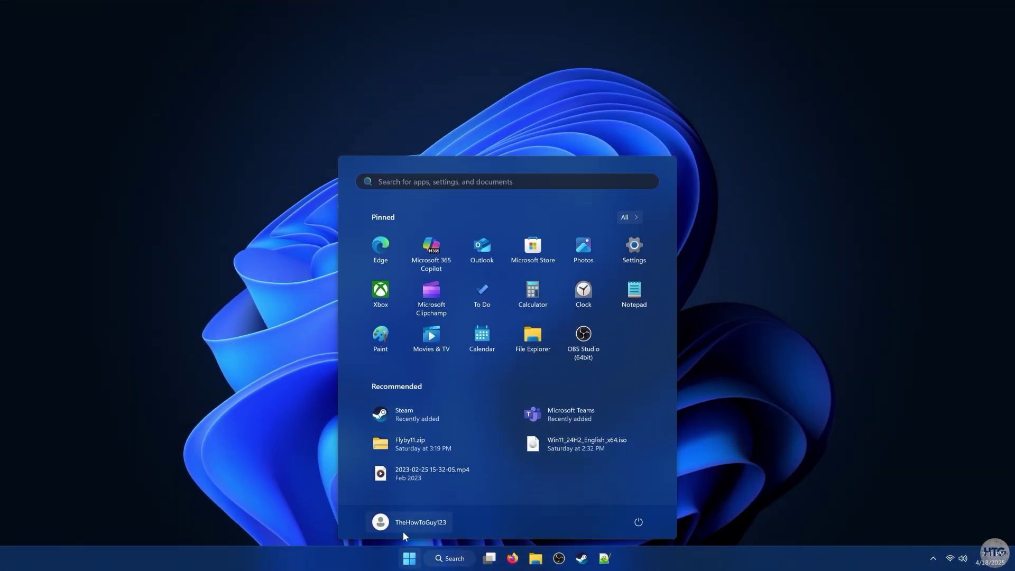
type("sandbox")
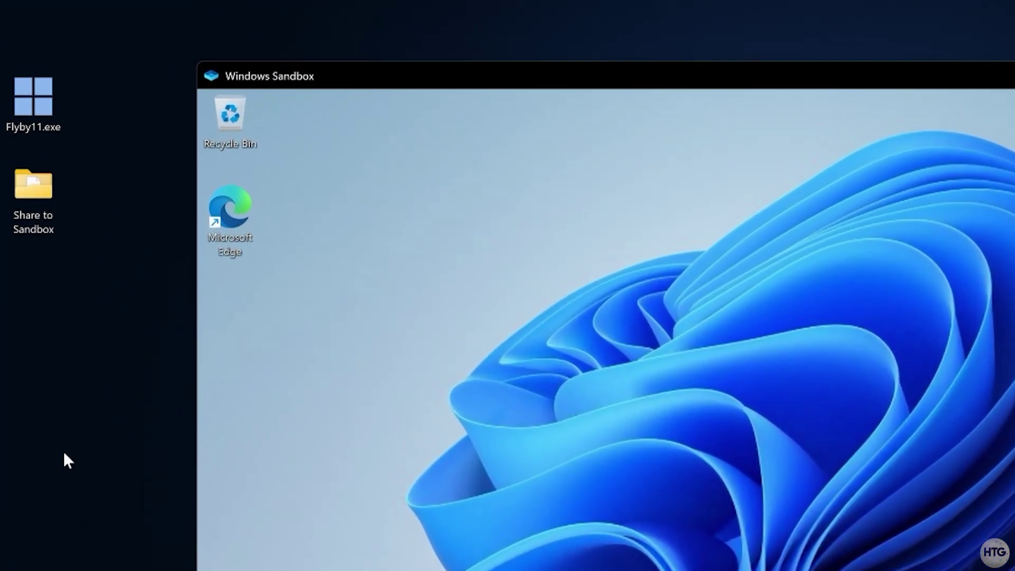
- Copy Flyby11.exe from the host and paste it onto the sandbox desktop
right_click(47, 107)
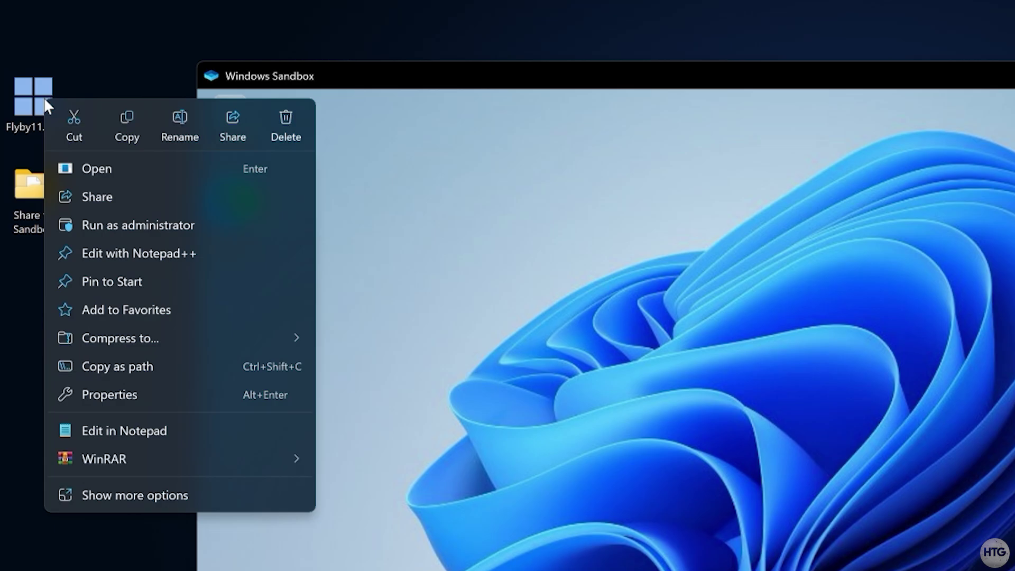
left_click(129, 122)
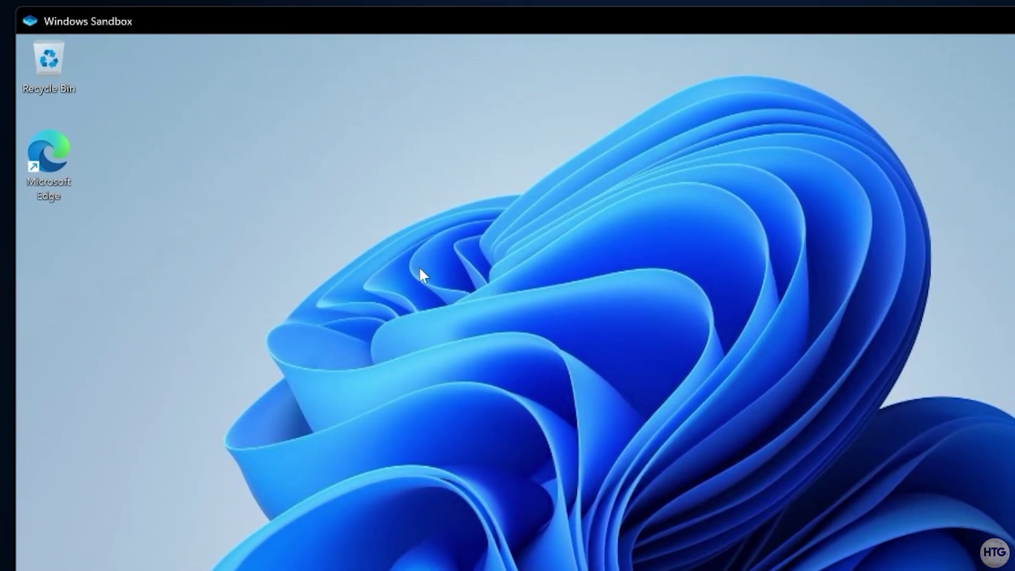
right_click(419, 265)
left_click(458, 297)
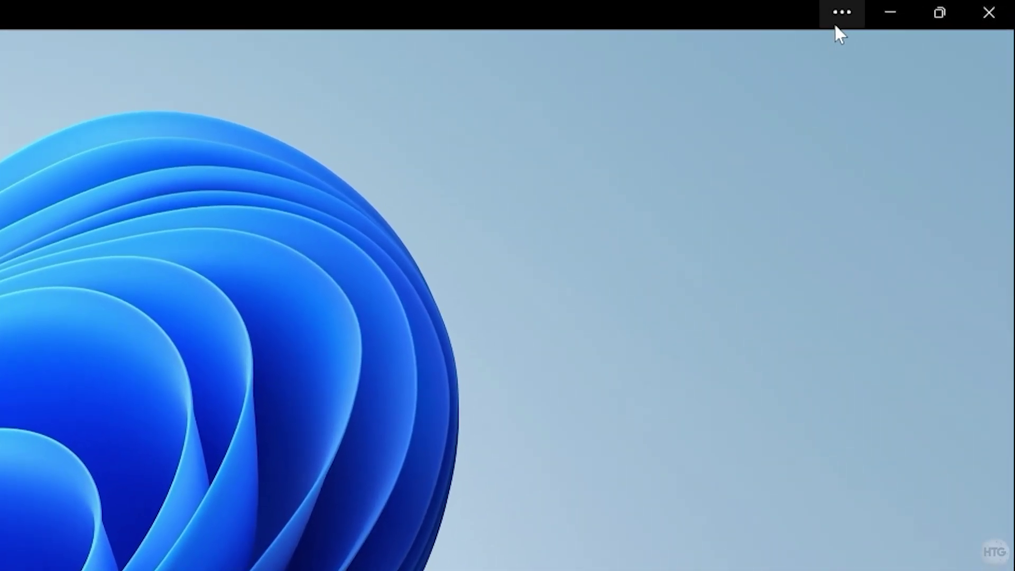
- Share the host Desktop's 'Share to Sandbox' folder into the sandbox via the window's Share folder option
left_click(930, 8)
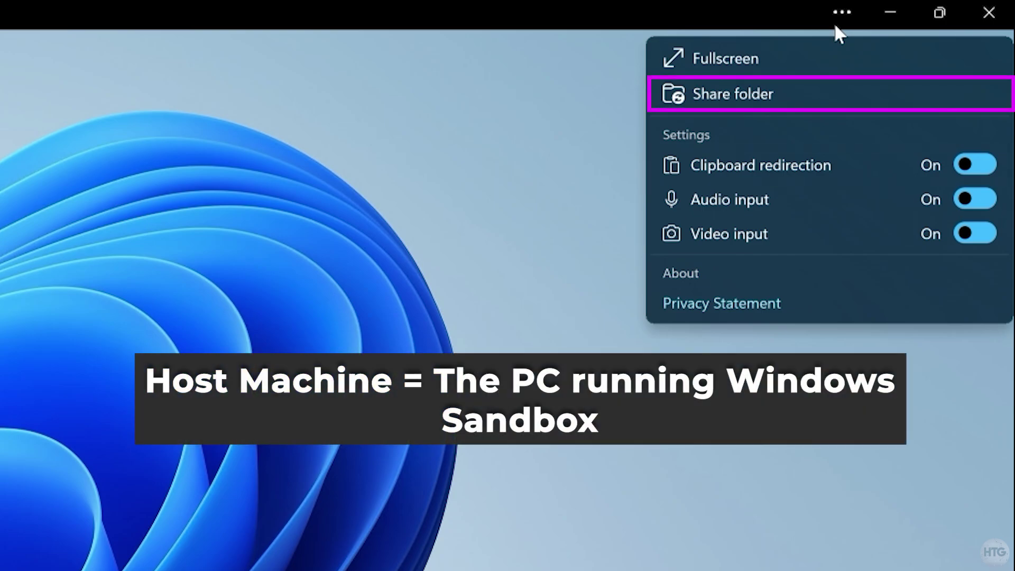
left_click(833, 93)
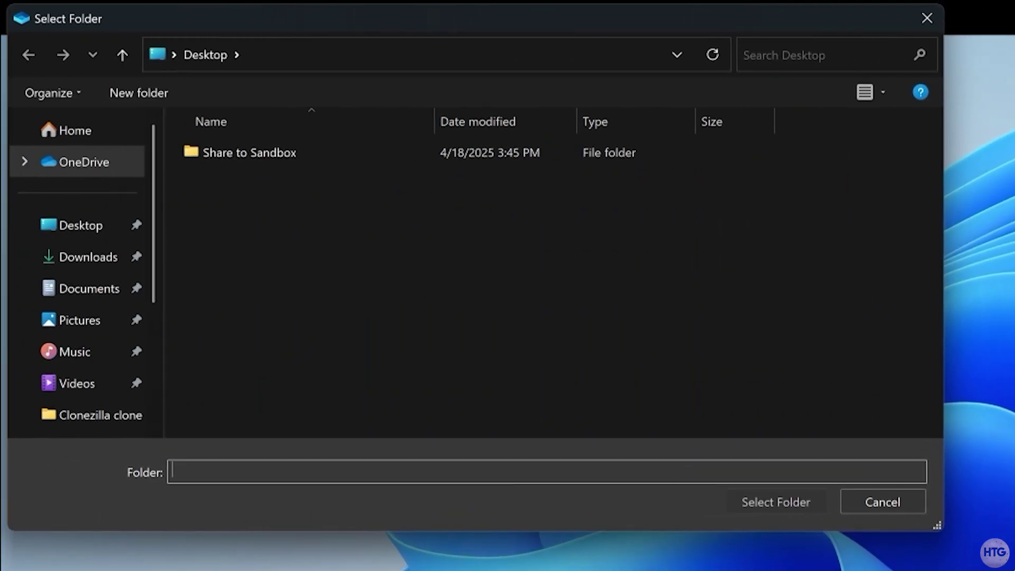
left_click(315, 152)
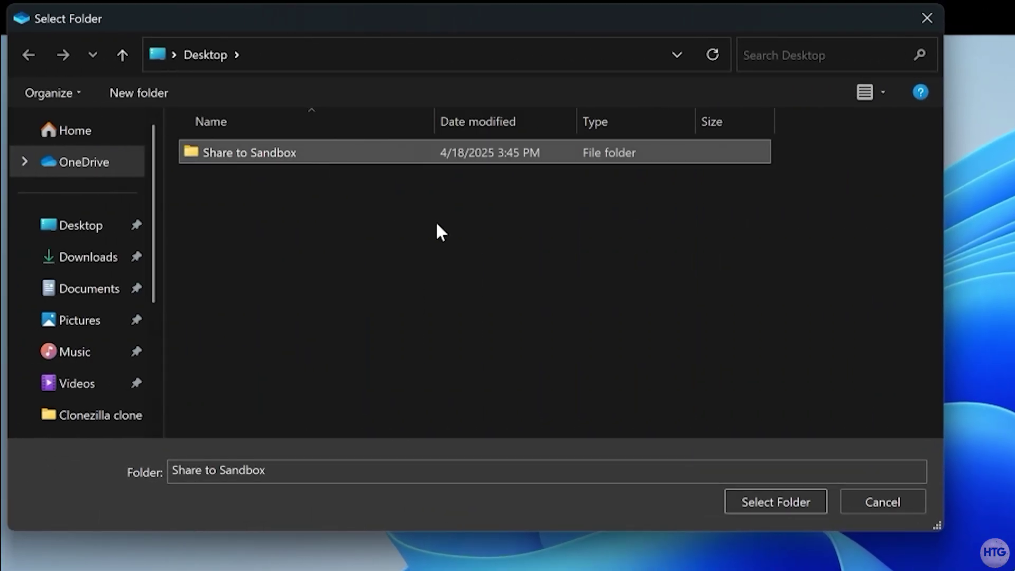
left_click(817, 503)
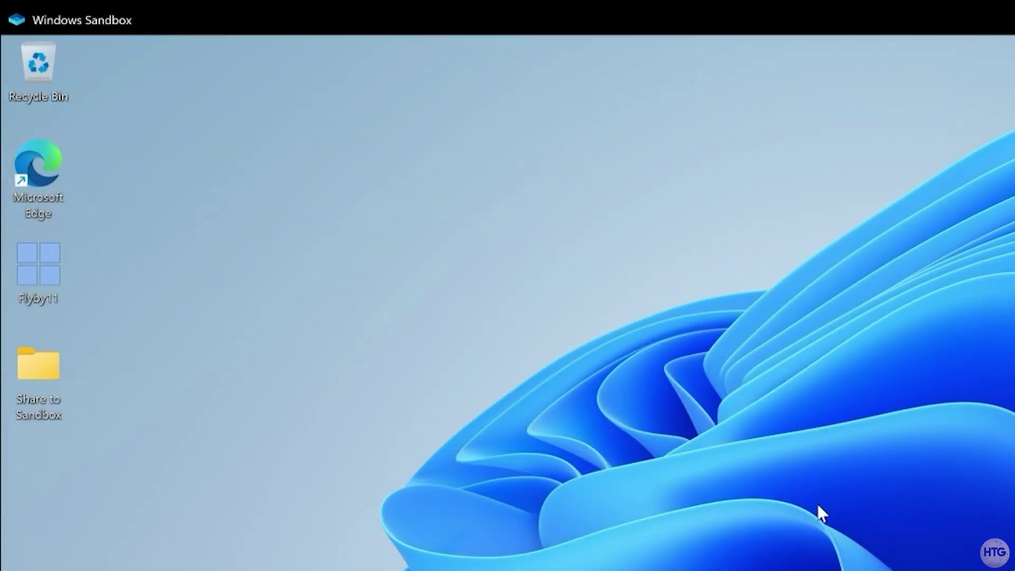
- Open the Share to Sandbox folder in File Explorer, review its contents, and close it
double_click(49, 411)
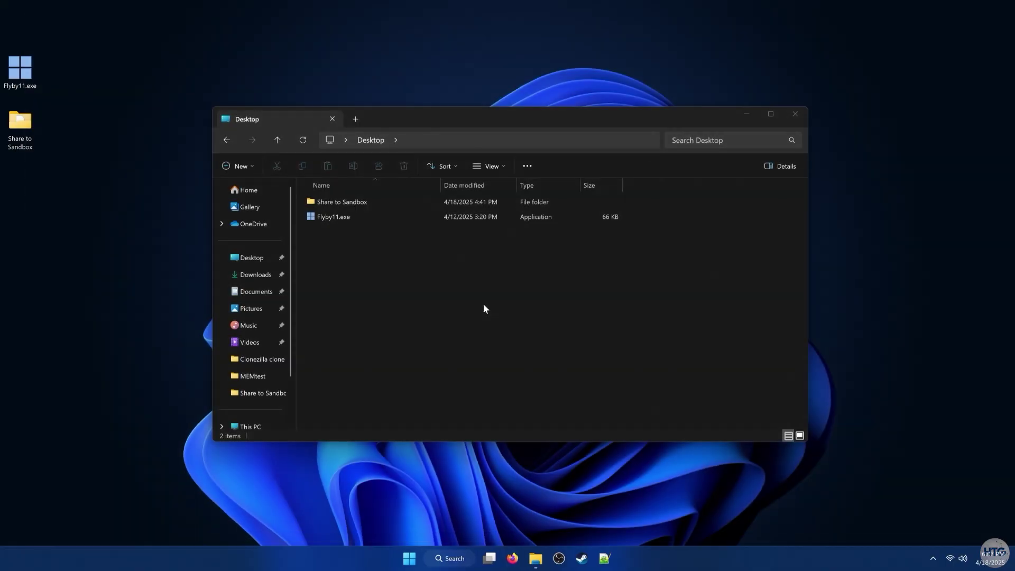
key("alt+F4")
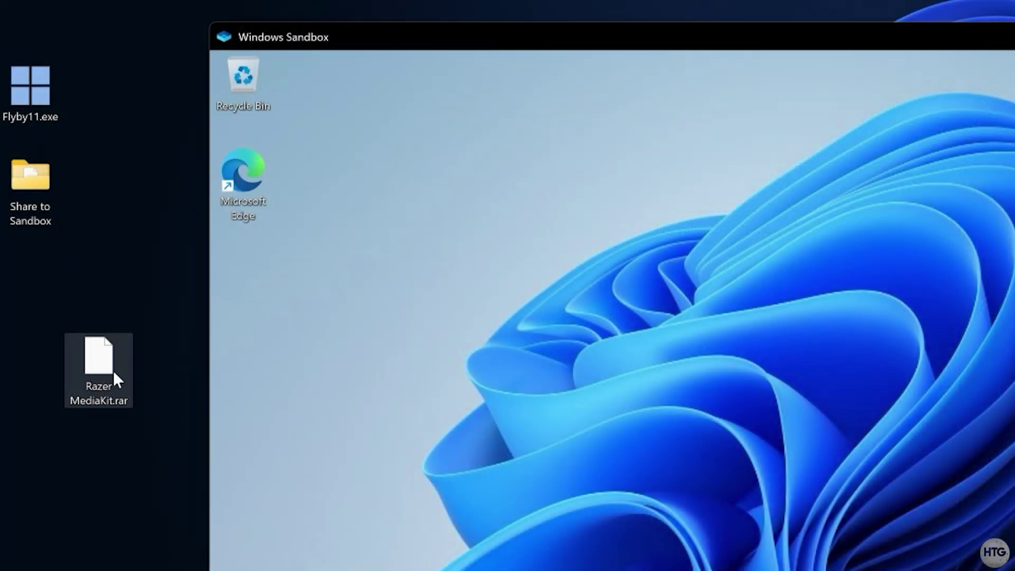
- Copy Razer MediaKit.rar from the host onto the sandbox desktop
right_click(113, 370)
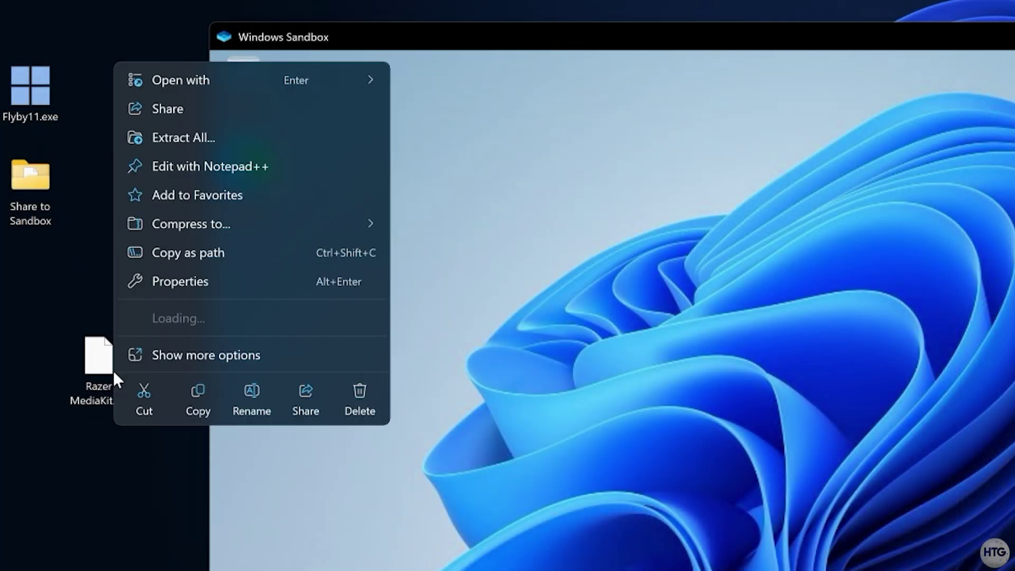
left_click(200, 396)
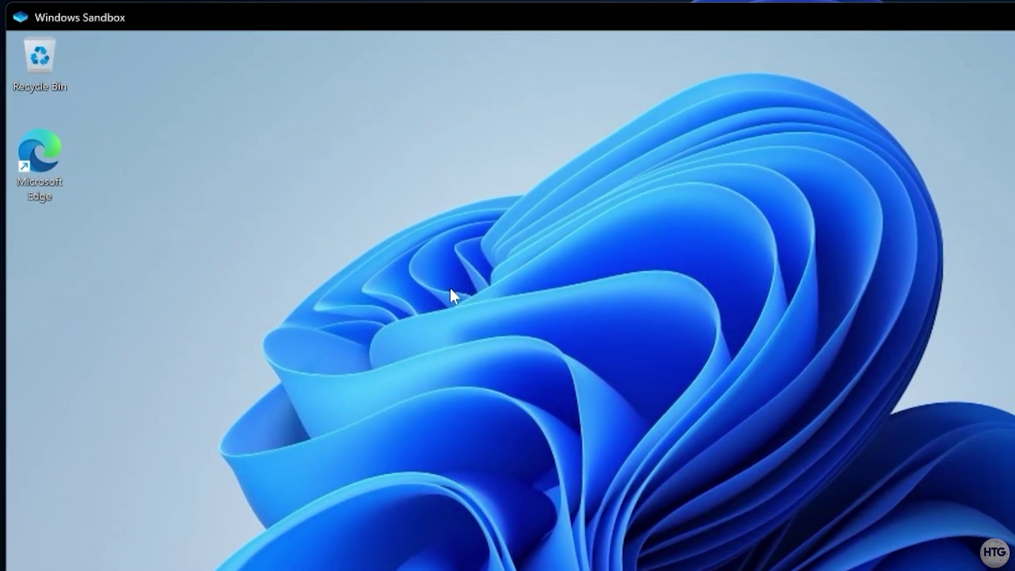
right_click(654, 308)
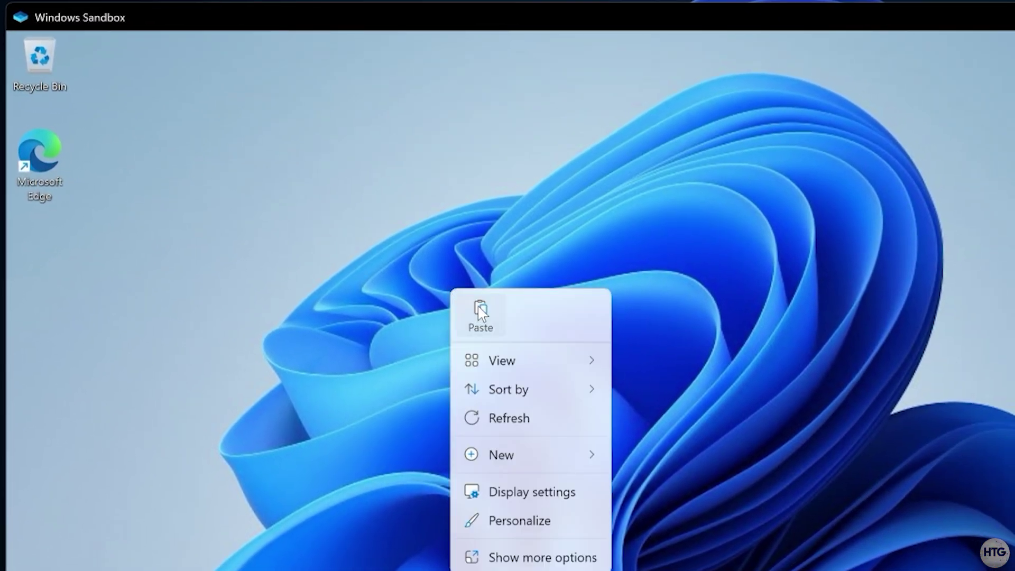
left_click(479, 312)
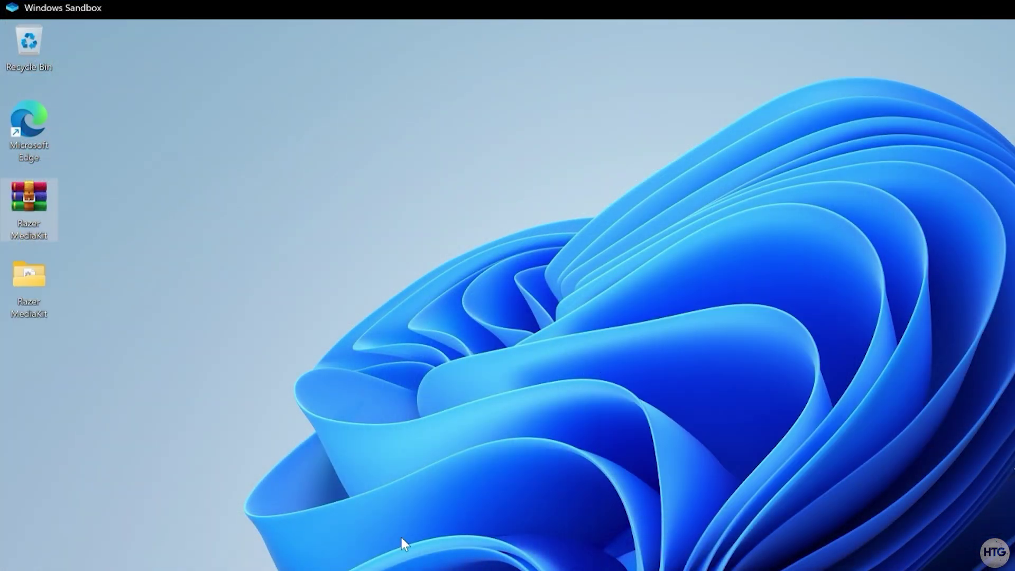
- Open the extracted Razer MediaKit folder, look inside Promo Video, and select the contract file
double_click(43, 296)
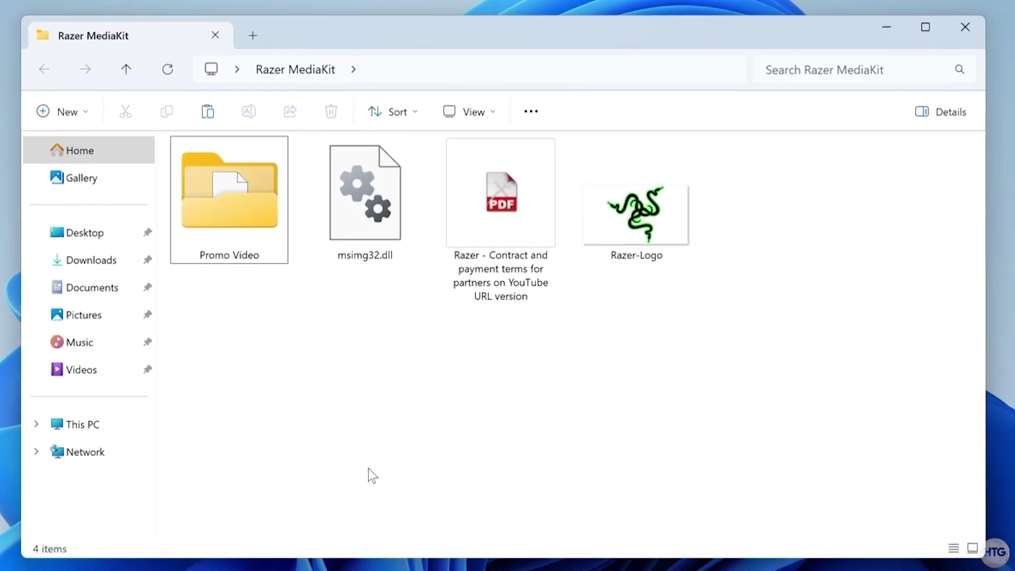
double_click(425, 293)
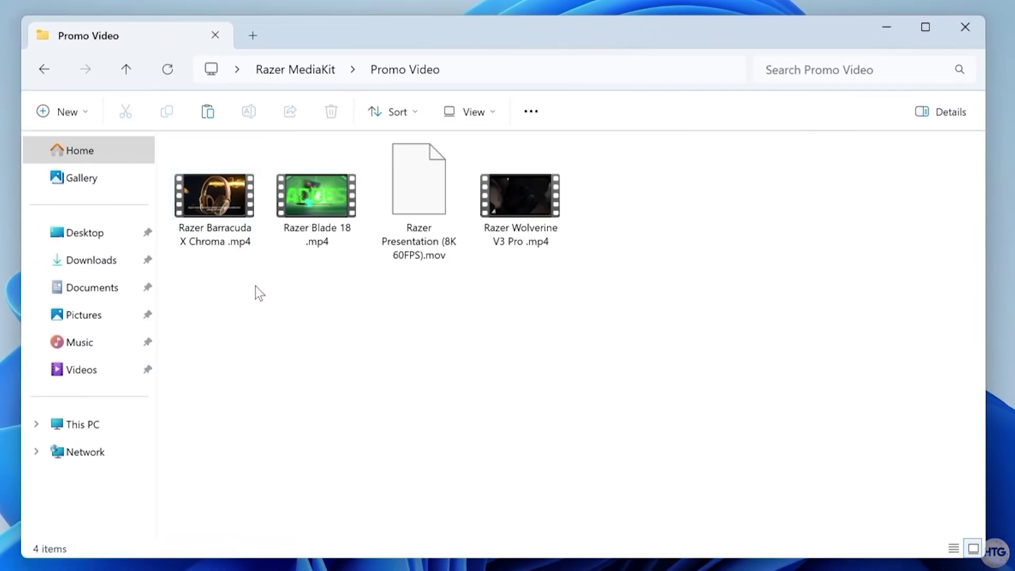
key("alt+Left")
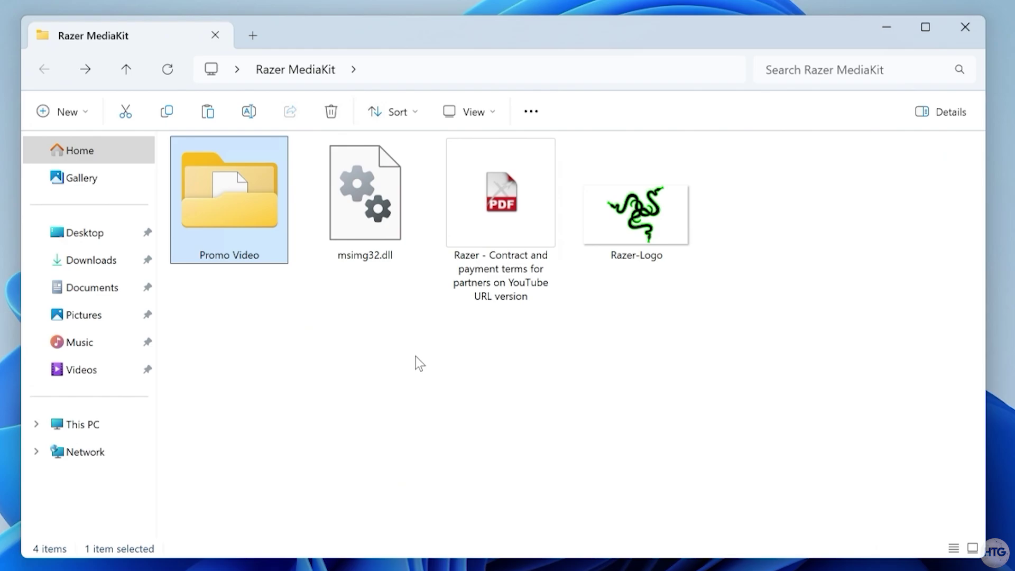
left_click(489, 294)
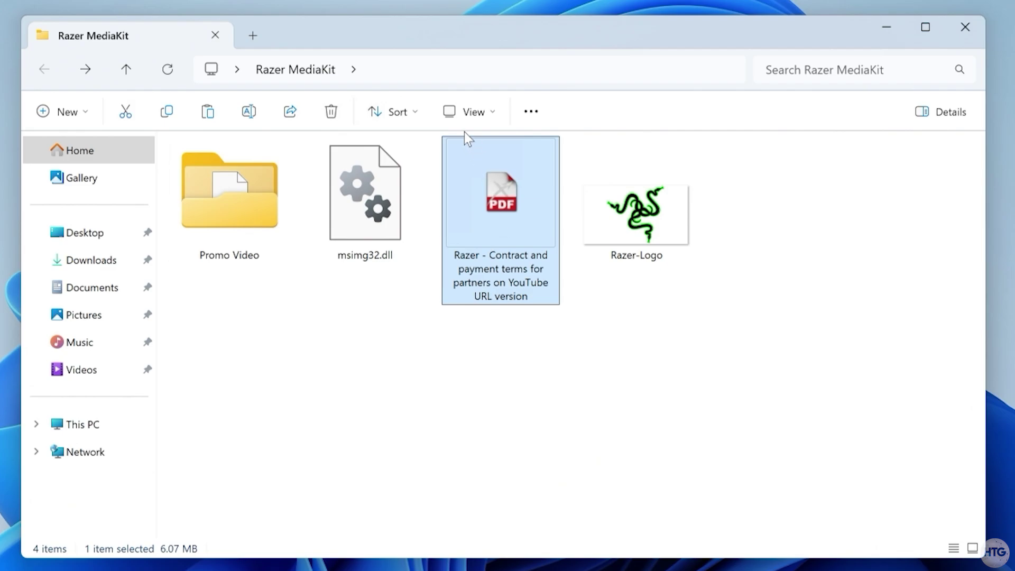
- Turn on File name extensions from File Explorer's View > Show menu
left_click(461, 111)
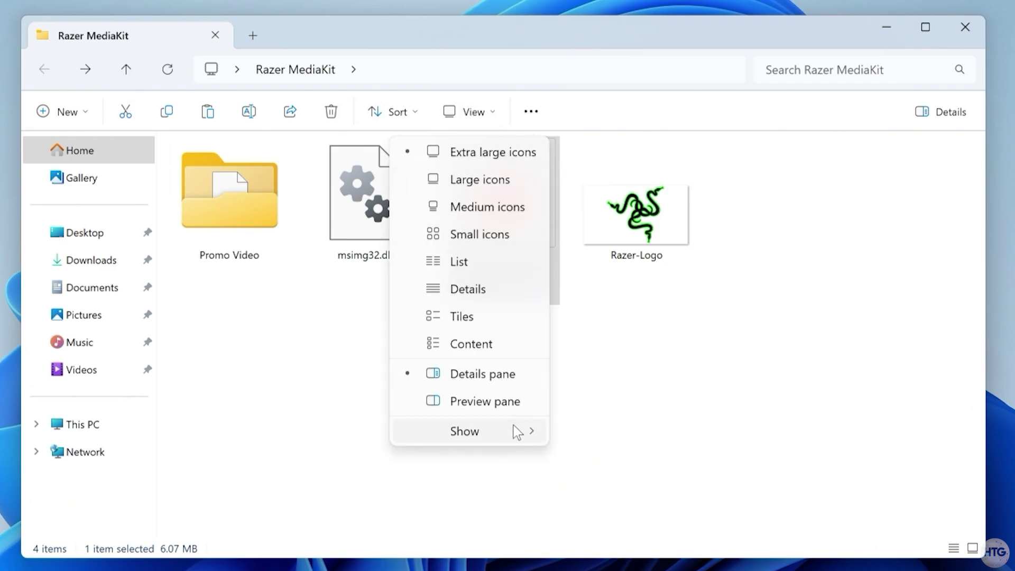
mouse_move(516, 429)
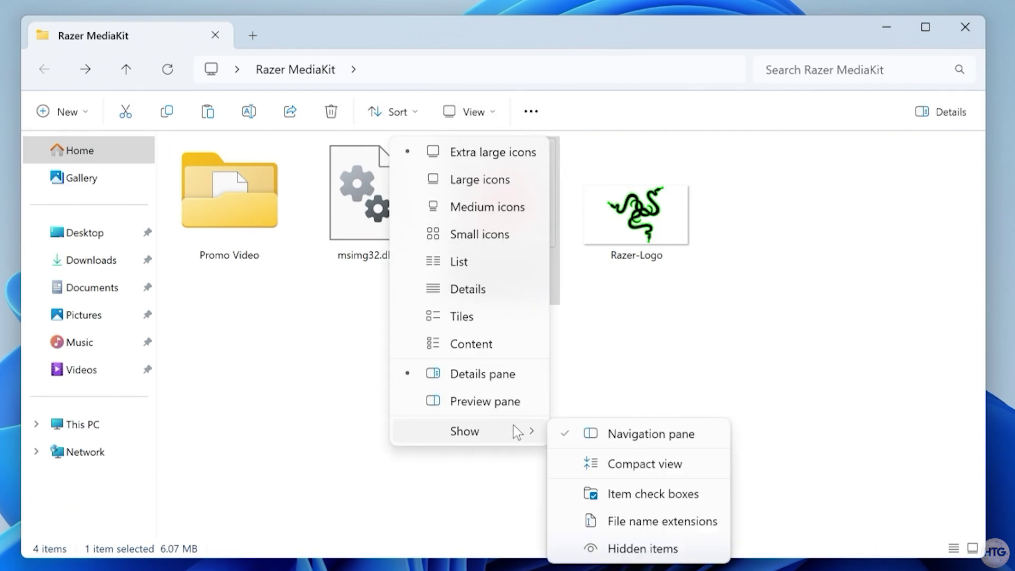
left_click(719, 522)
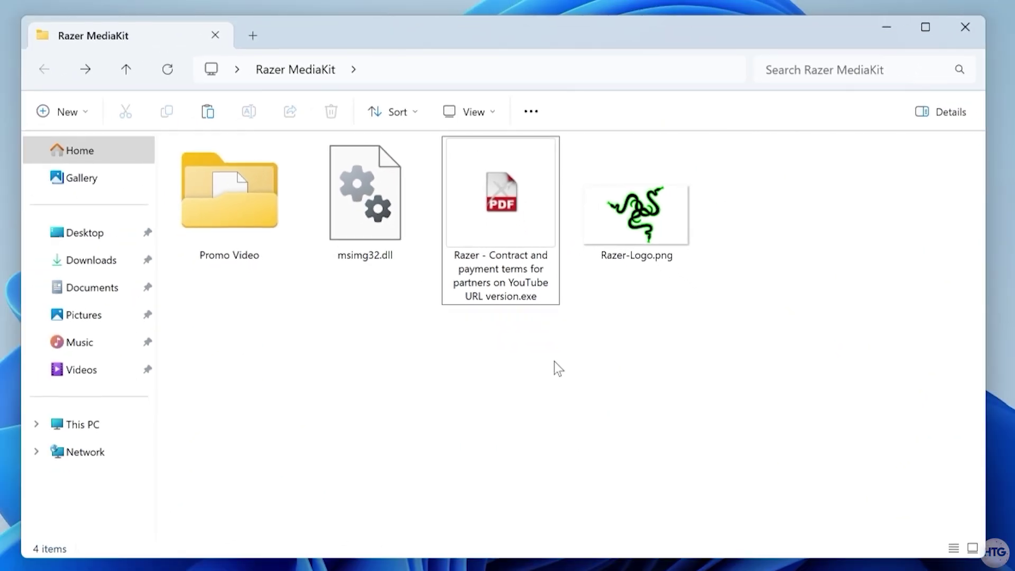
- Run the disguised Razer contract .exe, dismiss its startup error, and select msimg32.dll
double_click(503, 233)
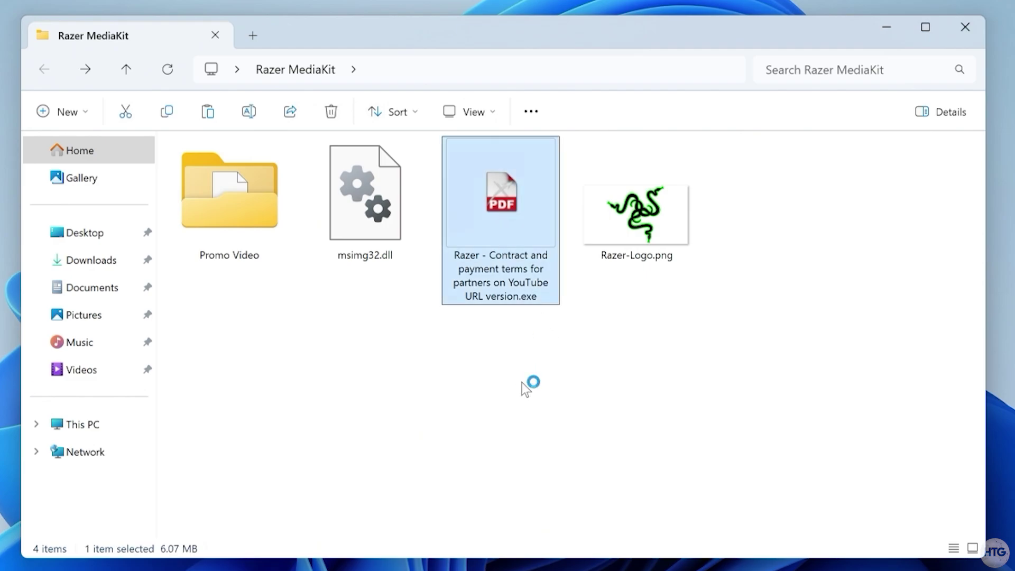
left_click_drag(452, 330, 437, 341)
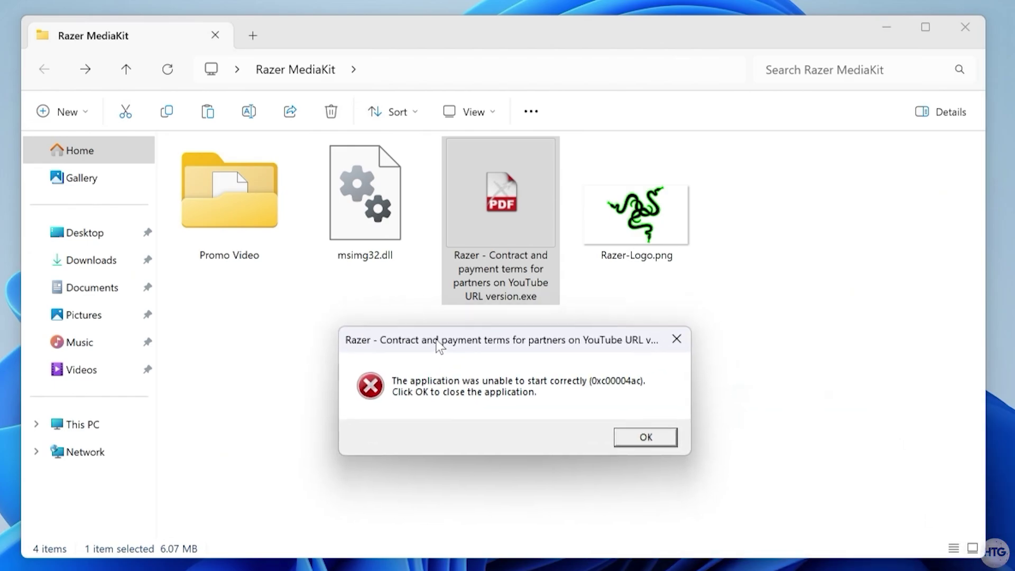
left_click(638, 437)
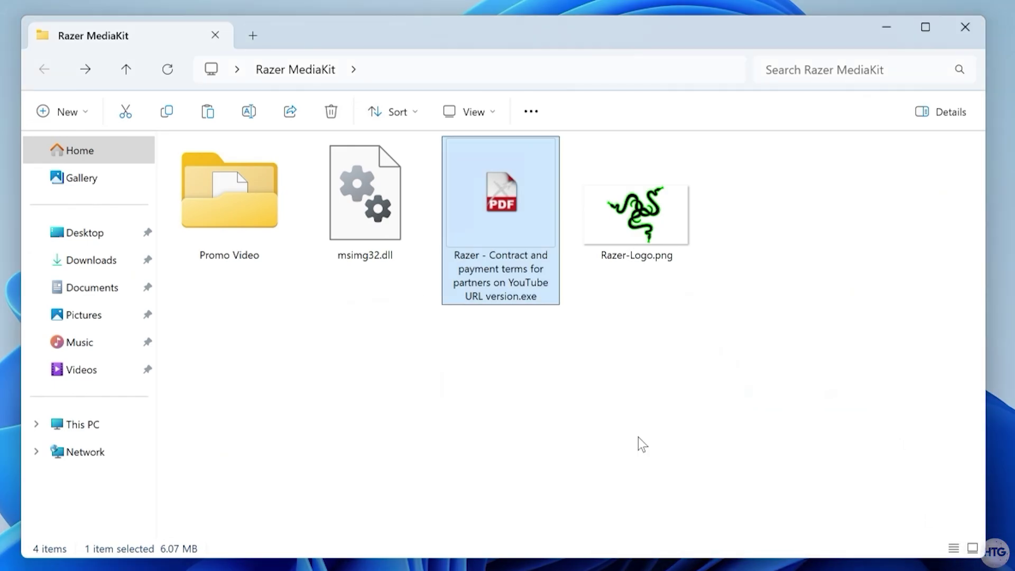
left_click(620, 432)
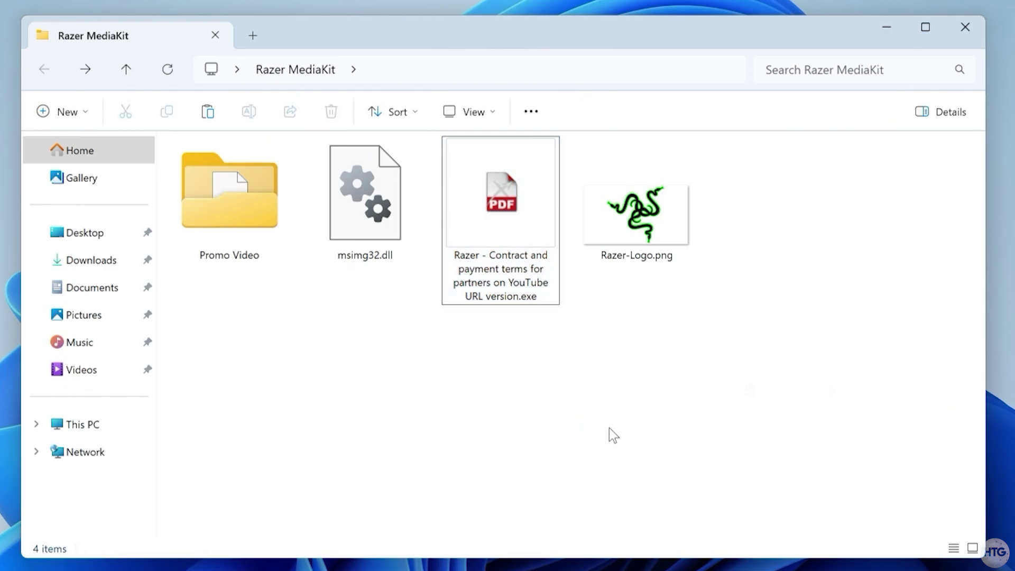
left_click(361, 252)
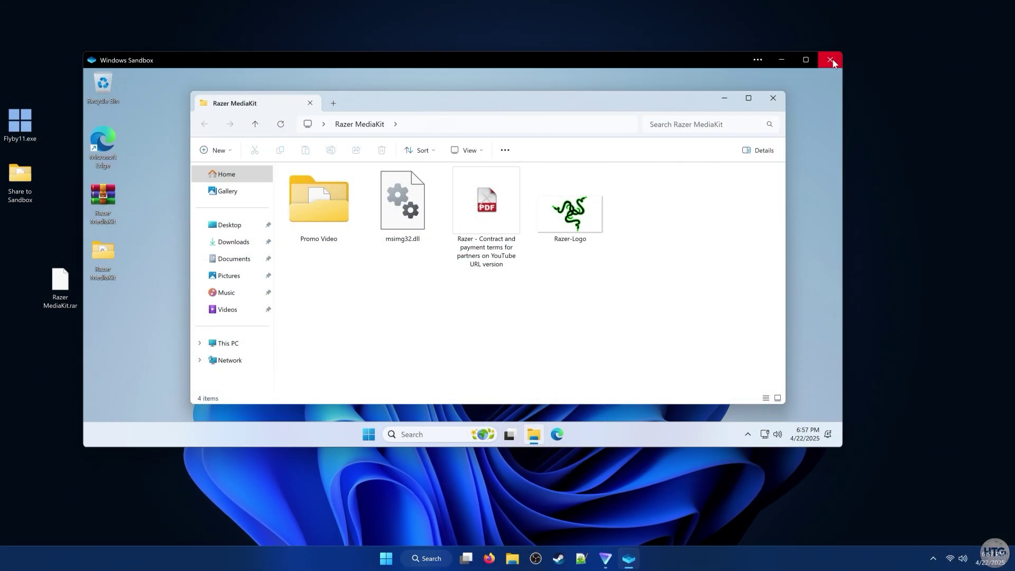
- Close Windows Sandbox and confirm discarding everything inside it
left_click(830, 60)
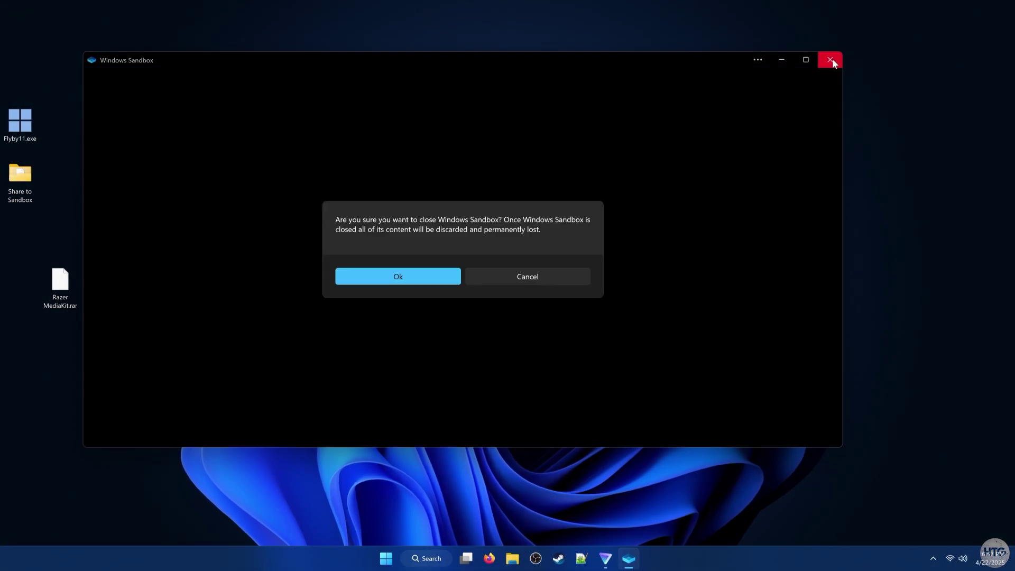
left_click(417, 280)
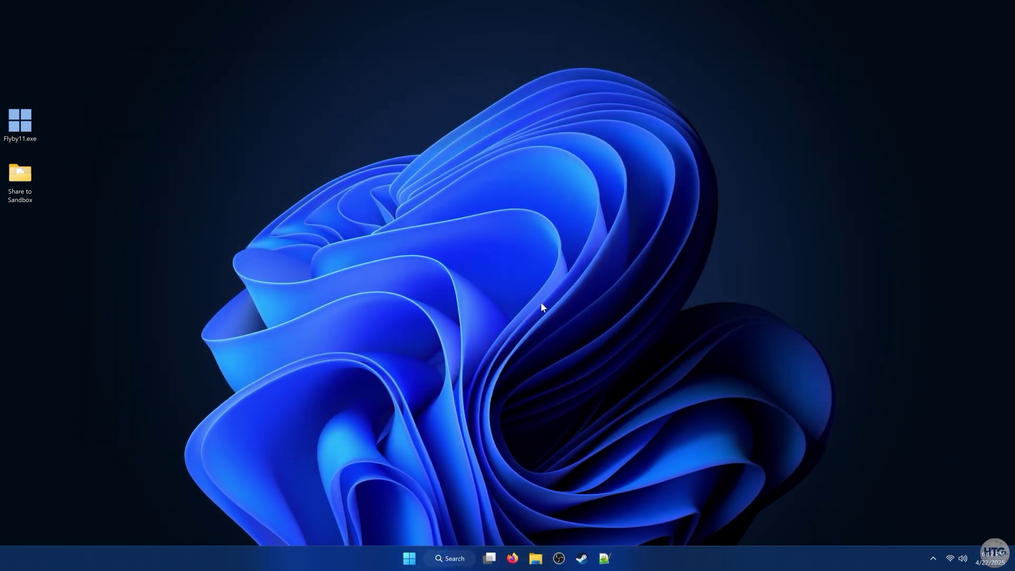
- Open Notepad and write empty <Configuration> opening and closing tags
key("super")
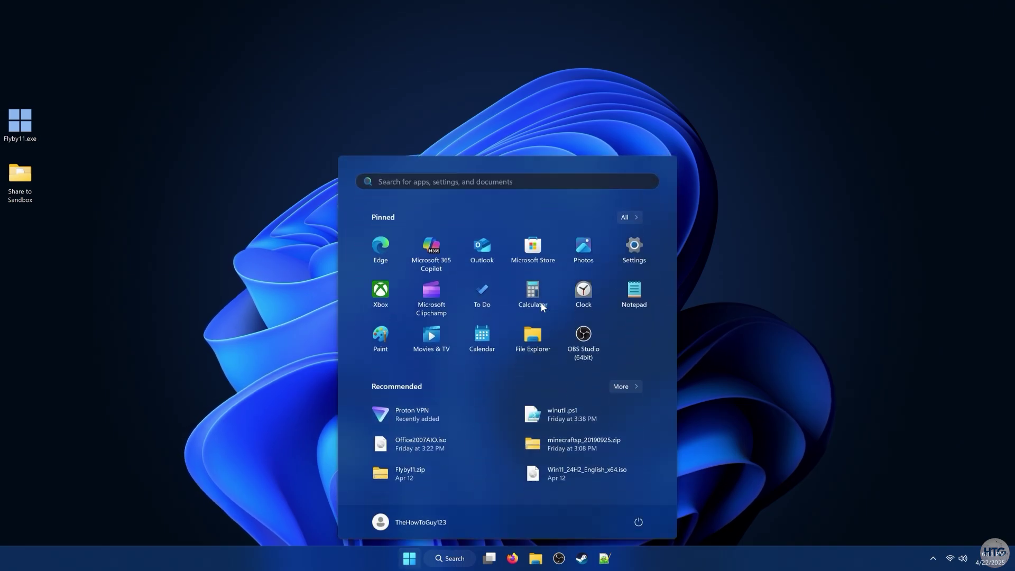
type("notepad")
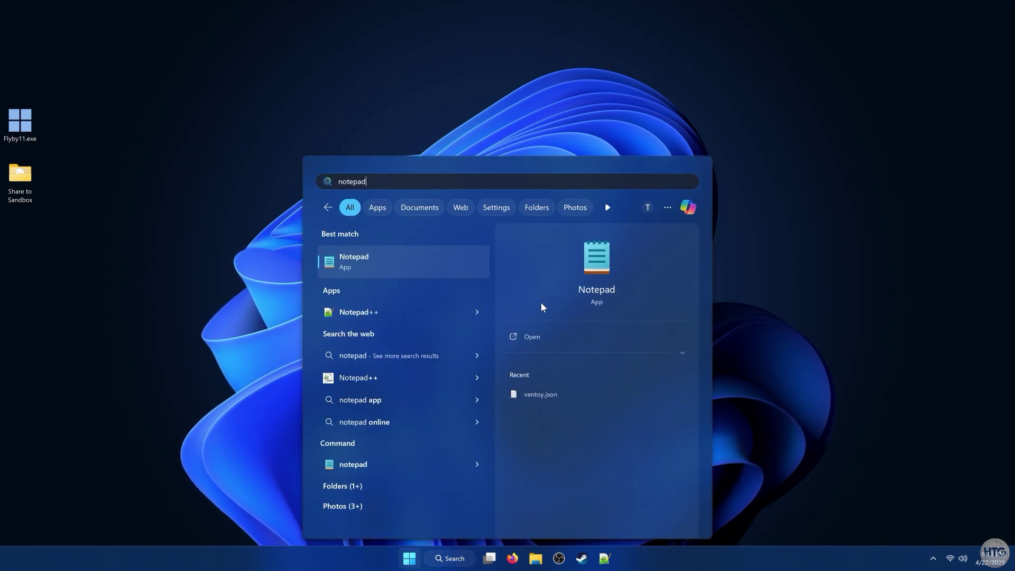
key("Return")
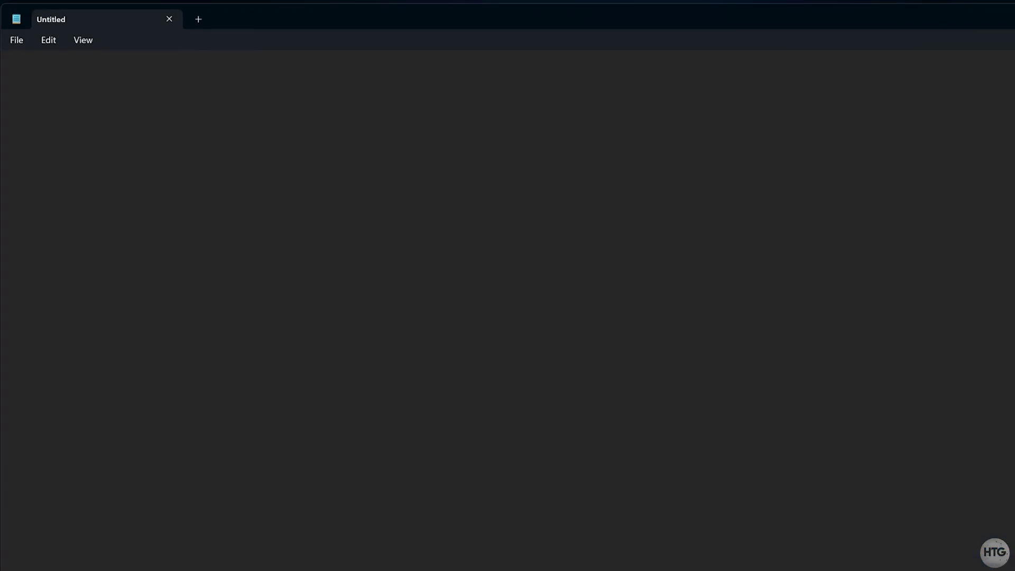
type("<Configur")
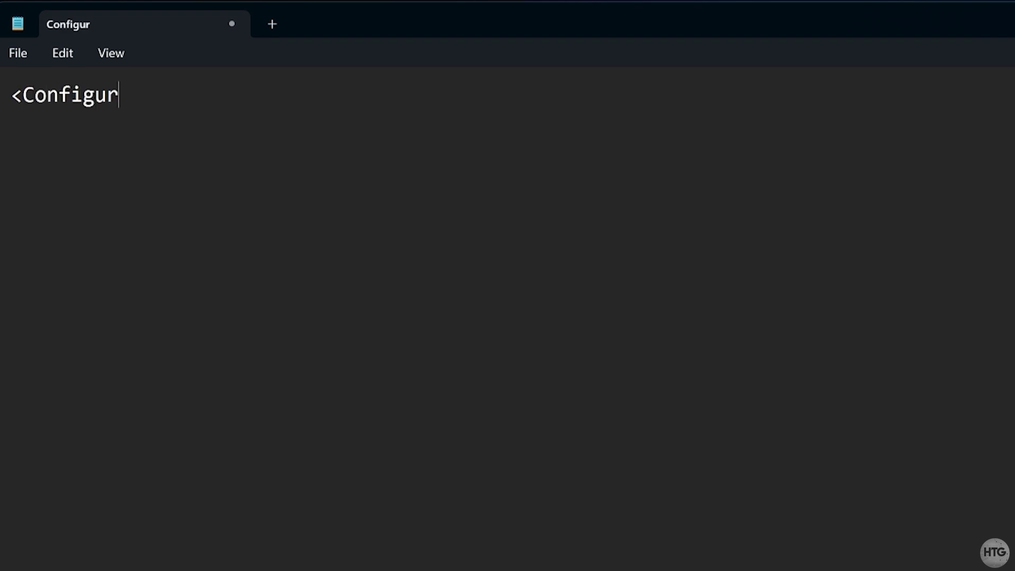
type("ation>")
key("Return")
key("Return")
type("</Configu")
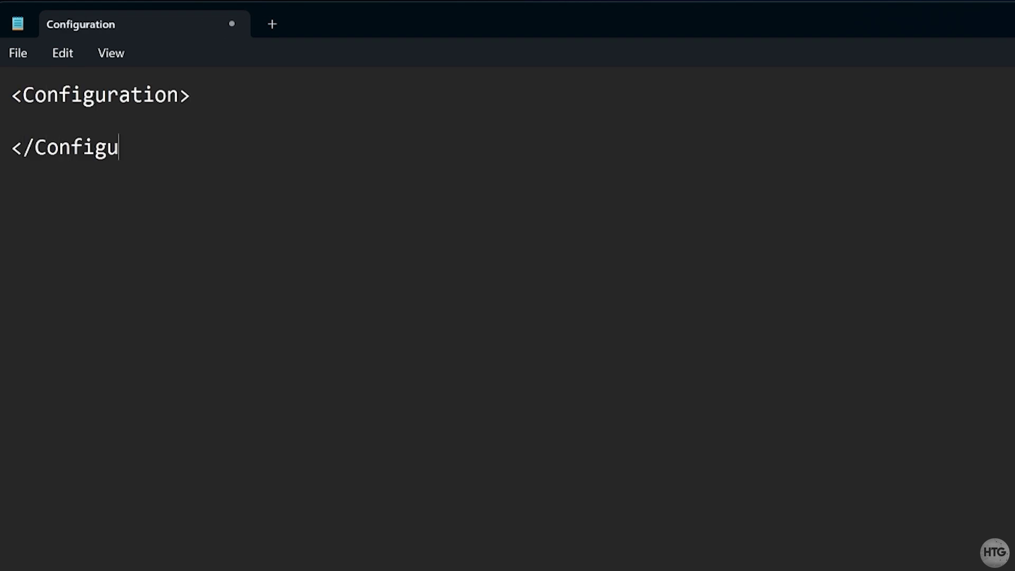
type("ration>")
key("Up")
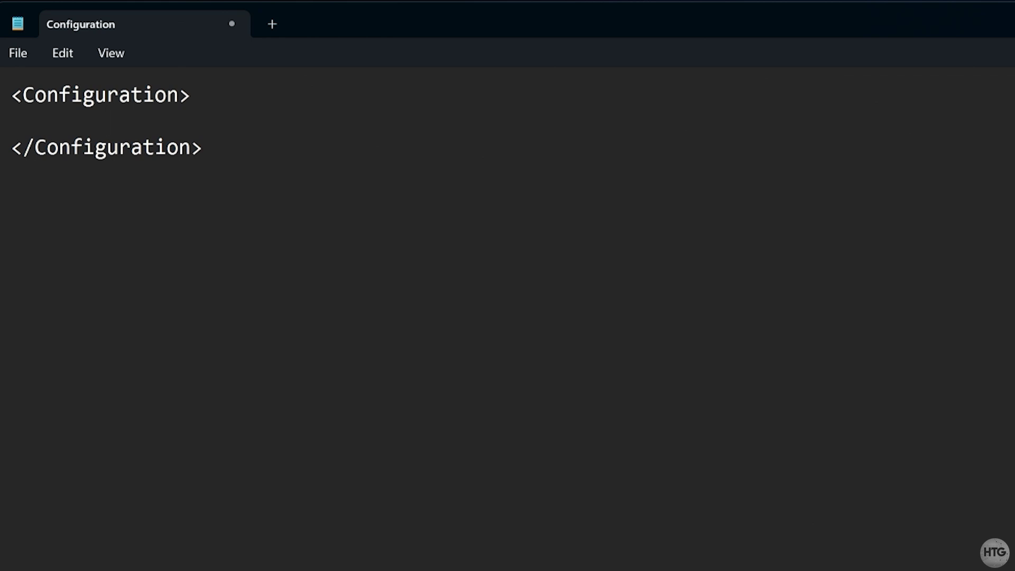
- Add Networking set to Disable and MemoryInMB set to 8192 inside the Configuration block
type("<Networking></")
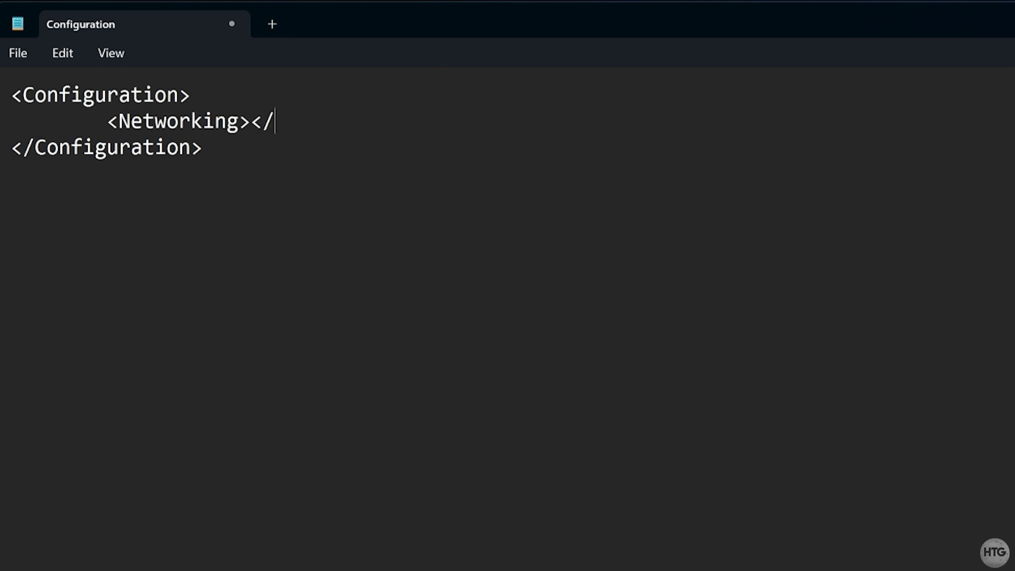
type("Networking>")
key("Left")
key("Left")
key("Left")
key("Left")
key("Left")
key("Left")
key("Left")
key("Left")
key("Left")
key("Left")
key("Left")
key("Left")
key("Left")
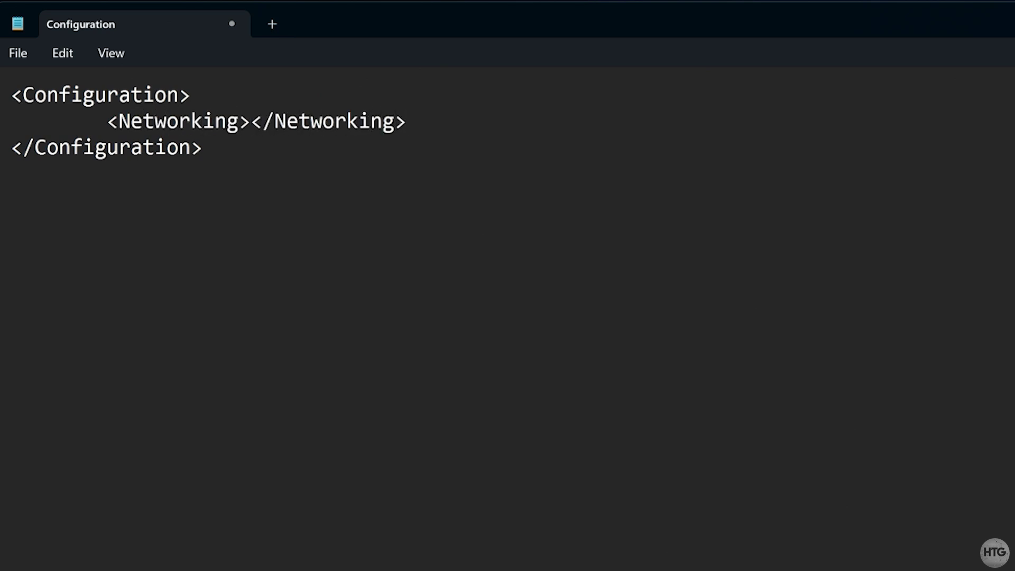
type("Disable")
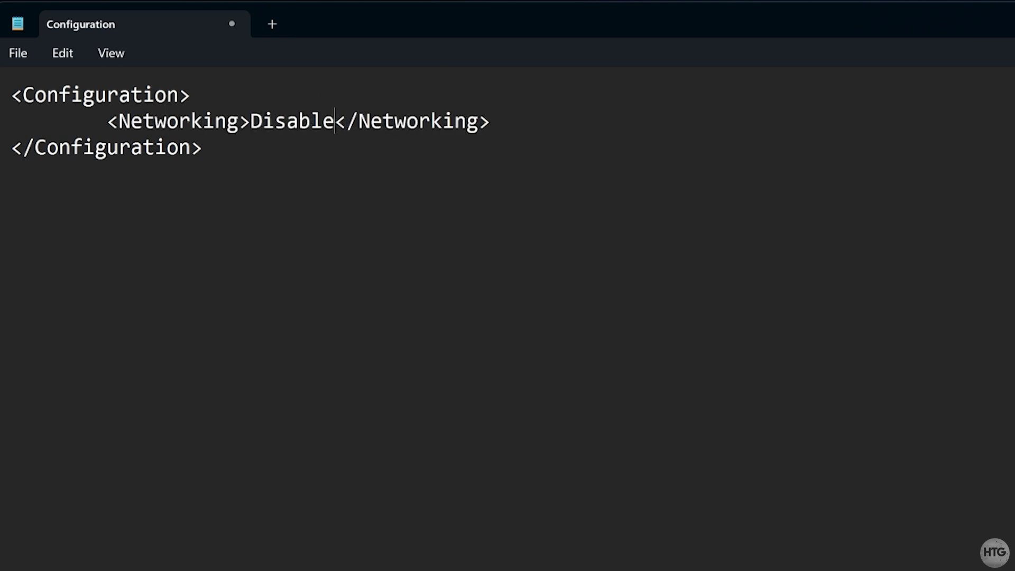
key("End")
key("Return")
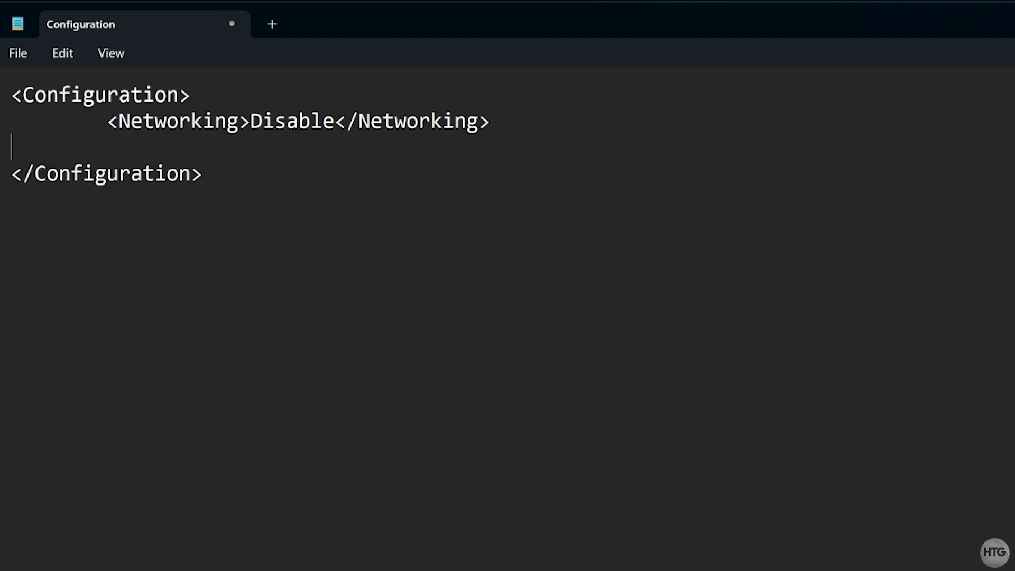
key("Tab")
type("<MemoryInMB><")
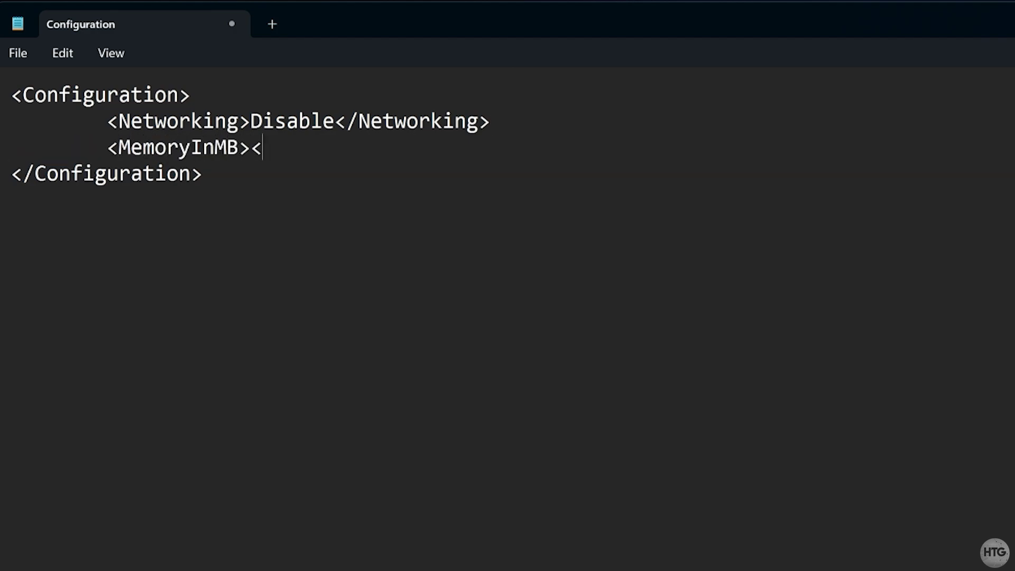
type("/MemoryInMB>")
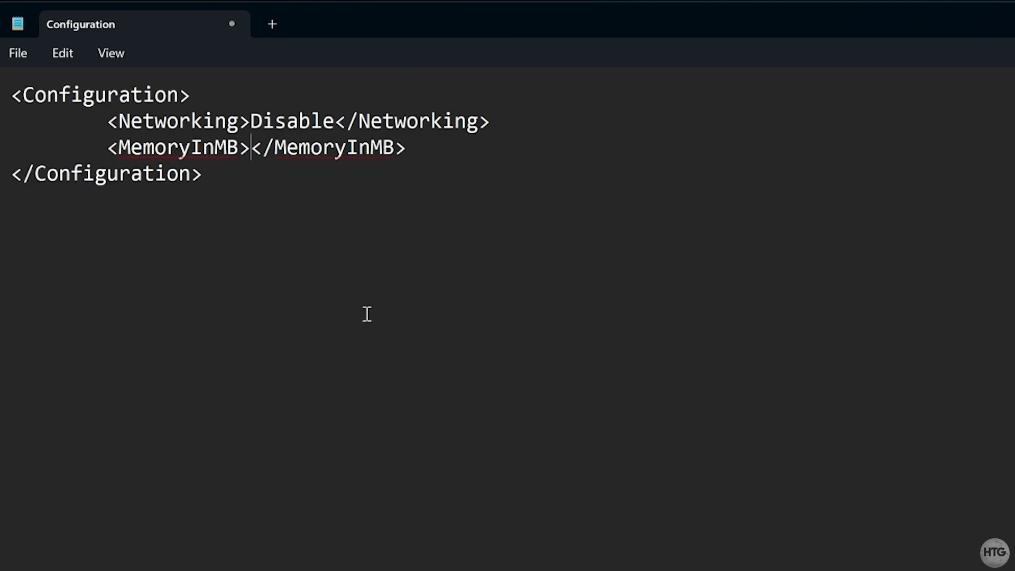
type("8192")
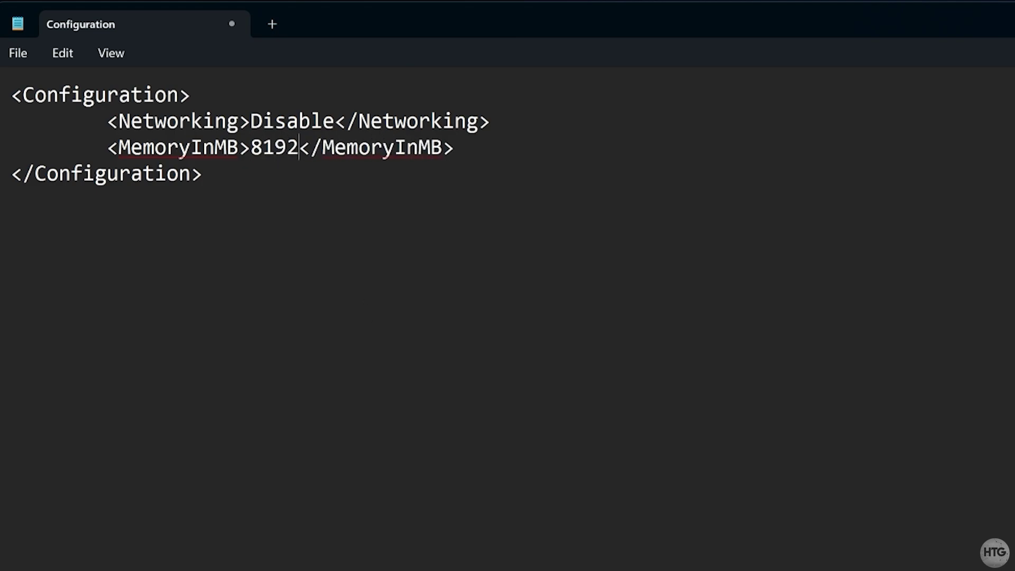
- Add an indented ClipboardRedirection line set to Disable
left_click(530, 147)
key("Return")
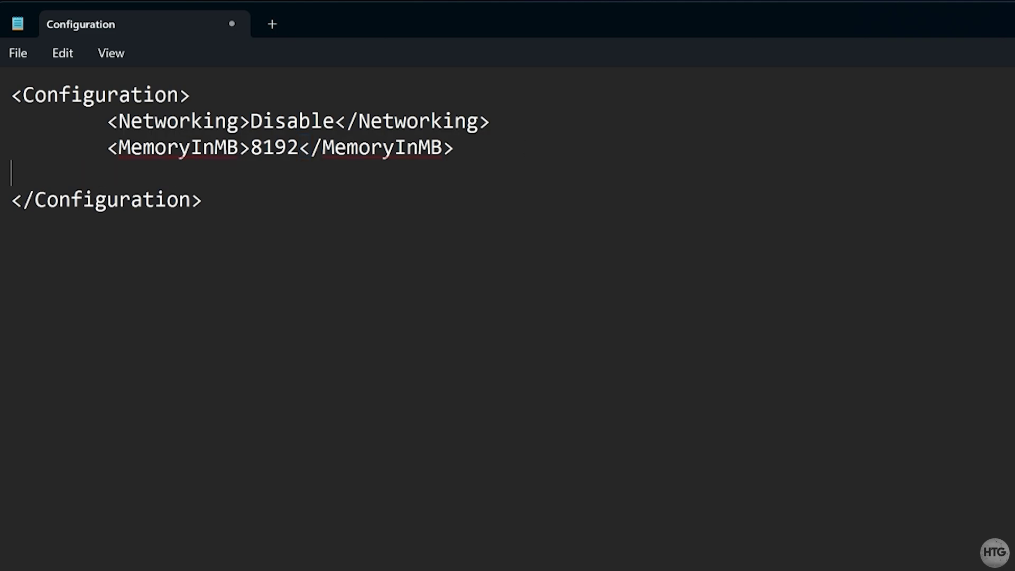
key("Tab")
type("<Clipboard")
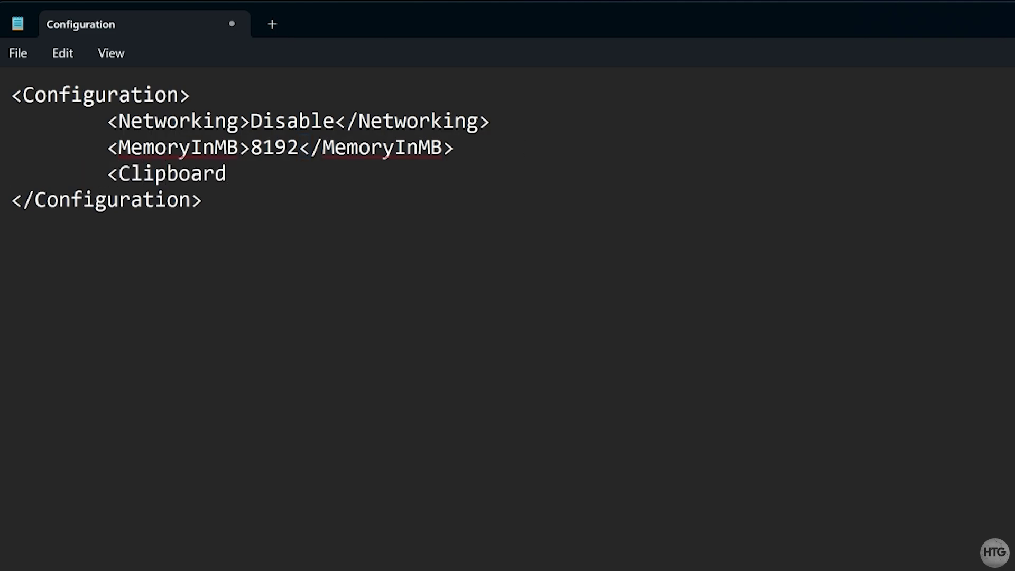
type("Redirection>D</ClipboardRedirection>")
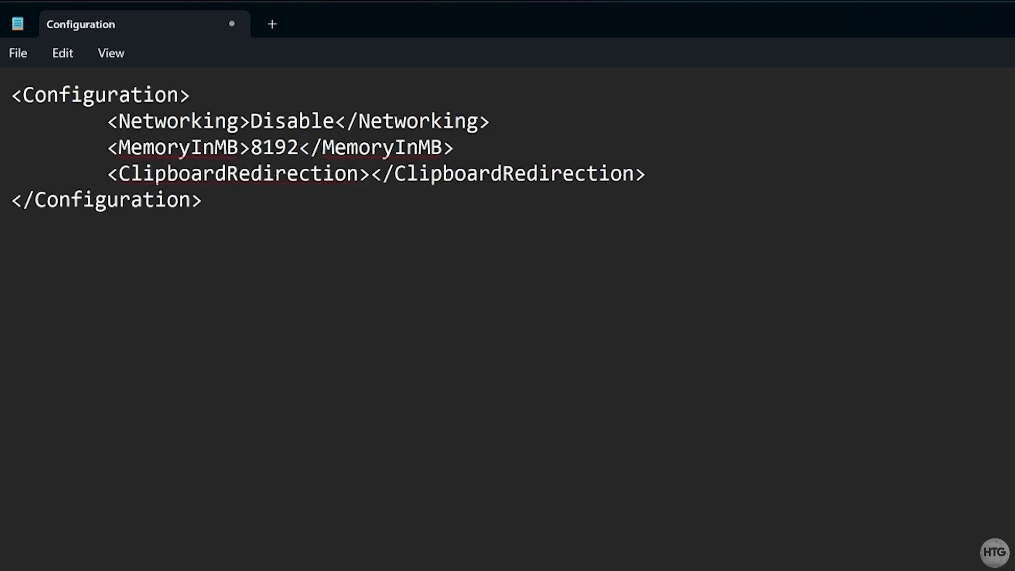
left_click(369, 173)
type("Disable")
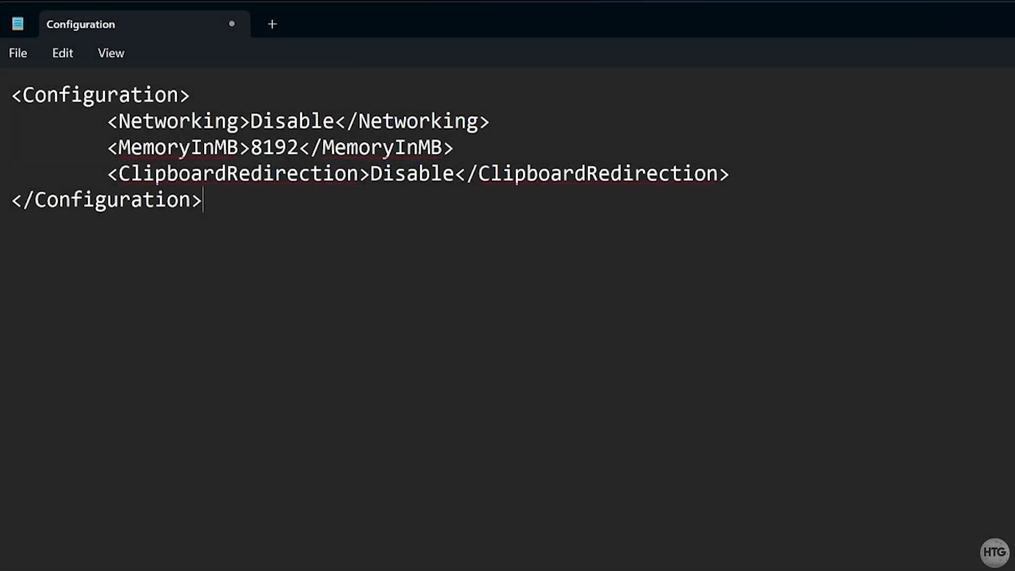
- Save the document to the Desktop as Configuration.wsb with file type All files (*.*)
left_click(27, 58)
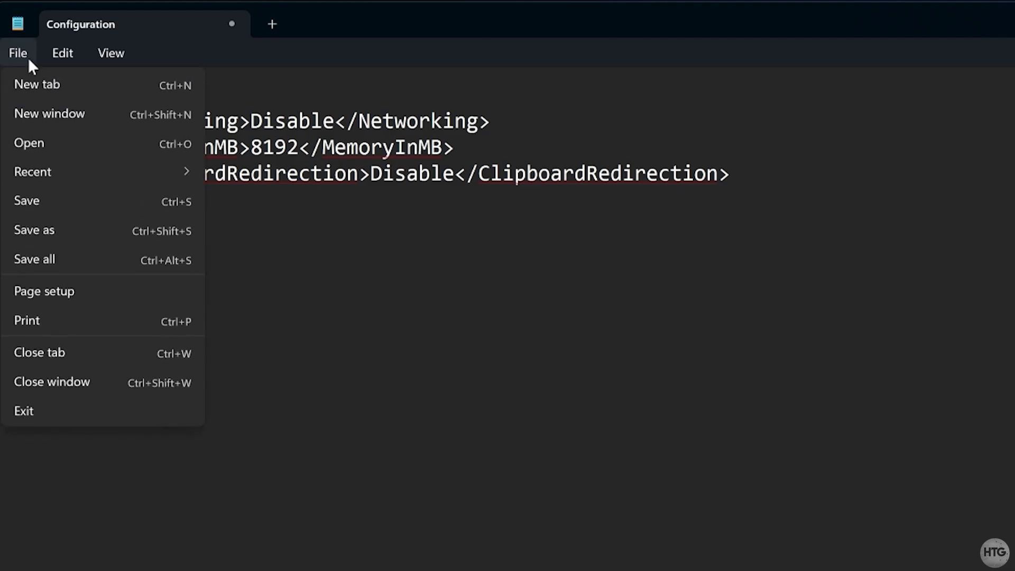
left_click(115, 237)
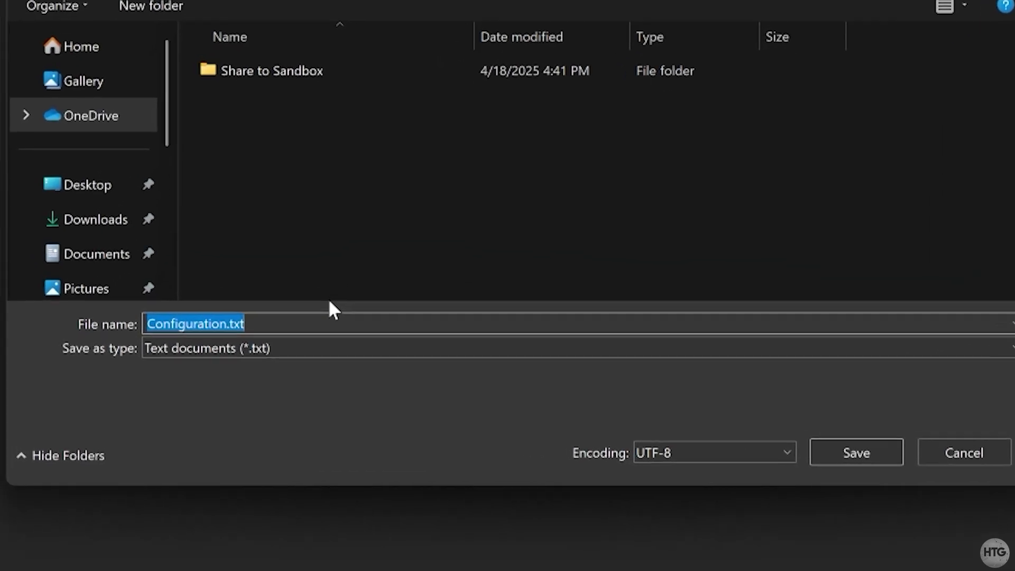
key("End")
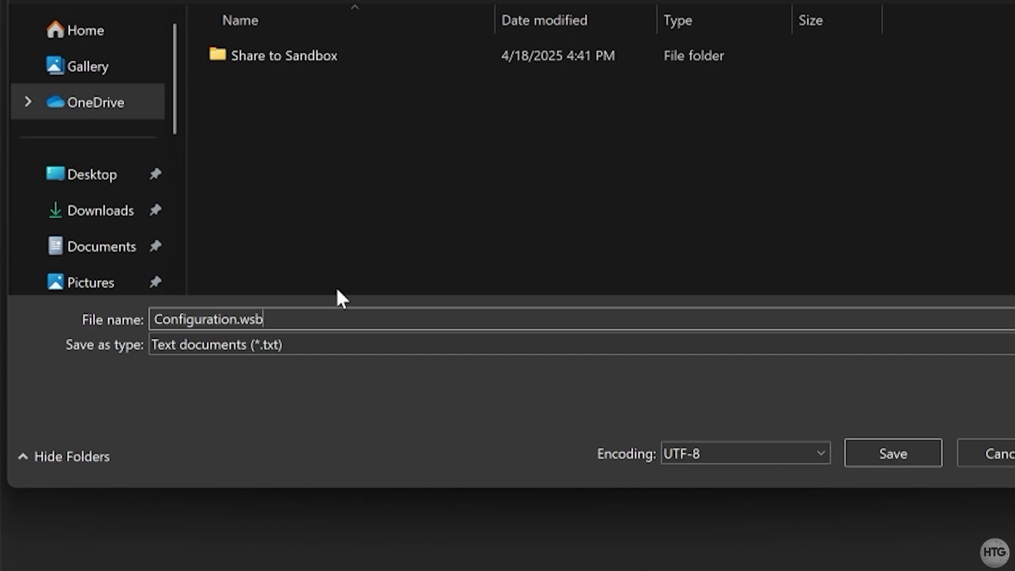
left_click(300, 345)
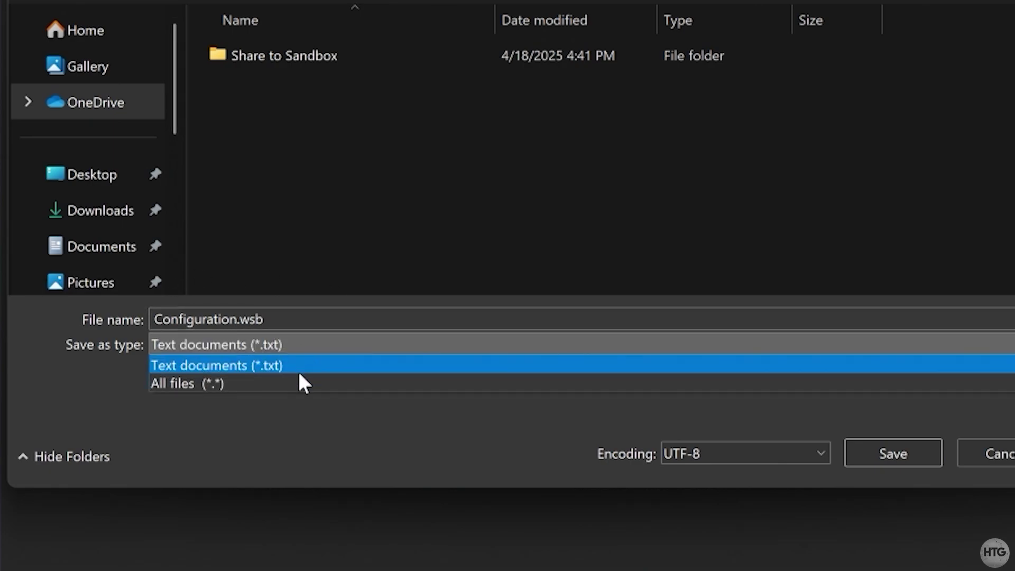
left_click(301, 384)
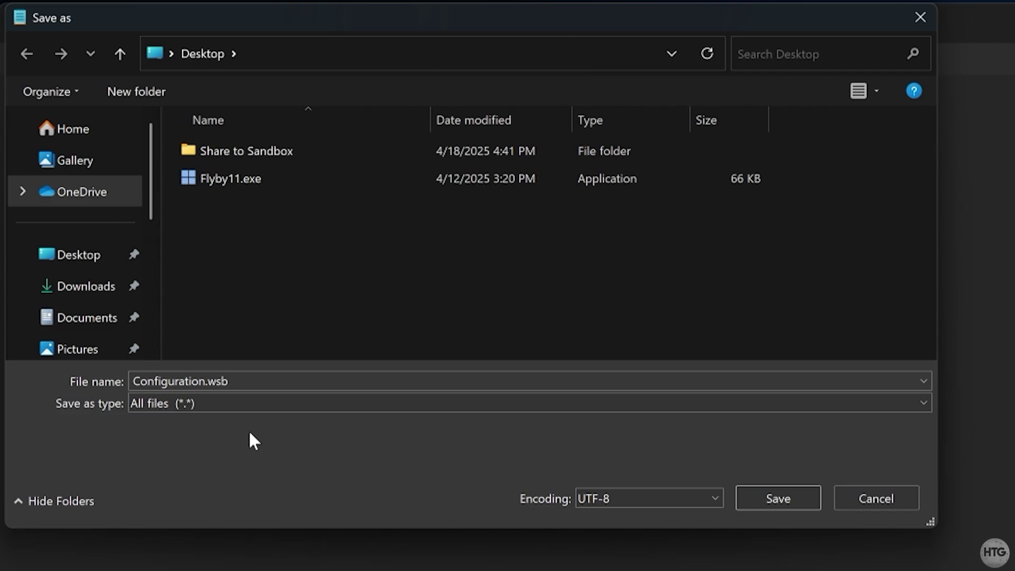
left_click(789, 504)
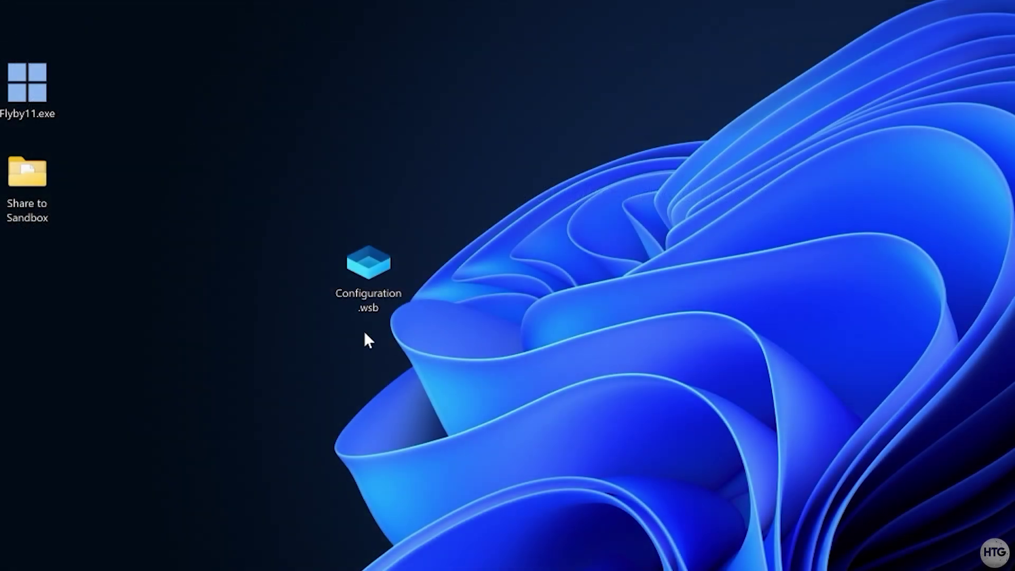
- Launch Windows Sandbox from the Configuration.wsb file on the desktop
double_click(386, 284)
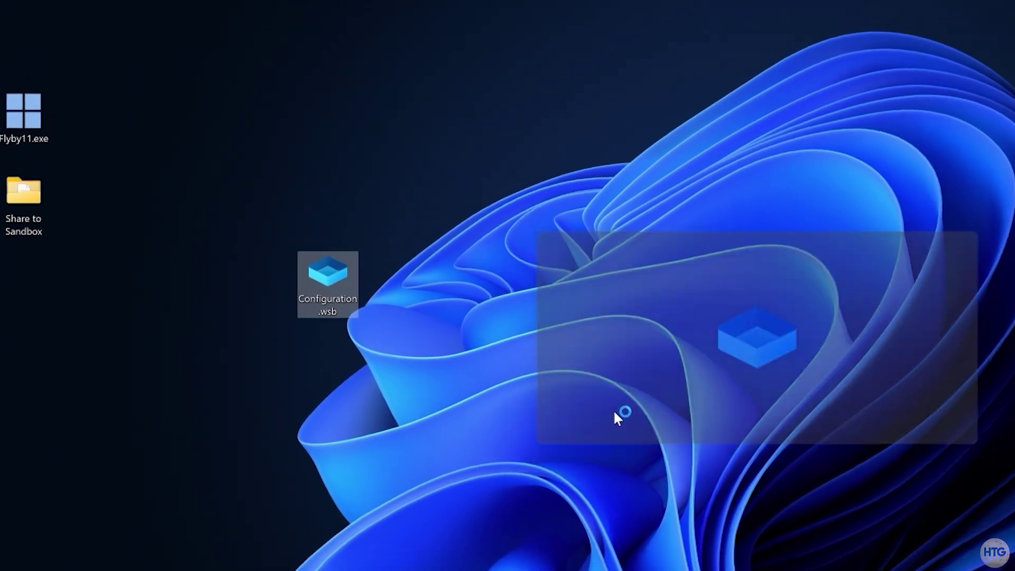